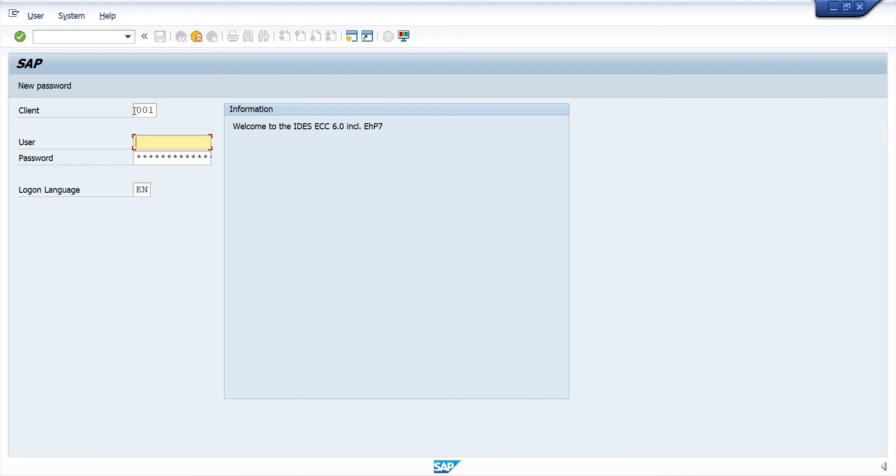
# - Log on to client 902 with the training user ID and password
pyautogui.moveTo(135, 110); pyautogui.dragTo(181, 120)
pyautogui.write('90')
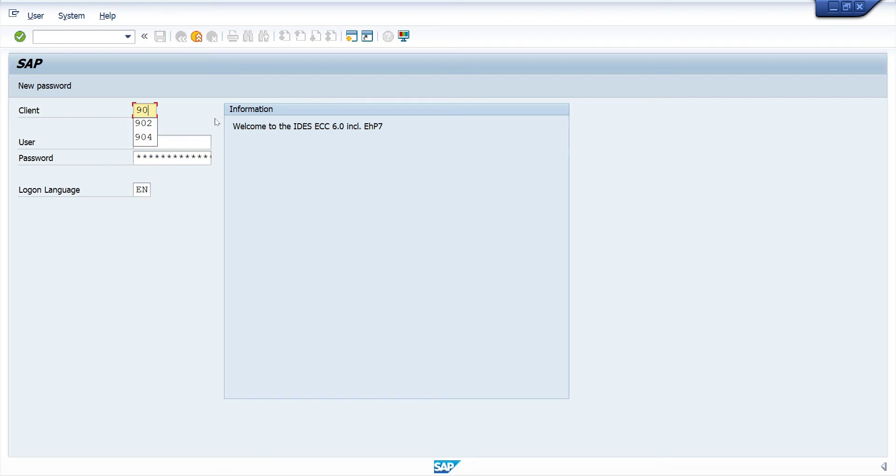
pyautogui.write('2')
pyautogui.press('Tab')
pyautogui.write('31')
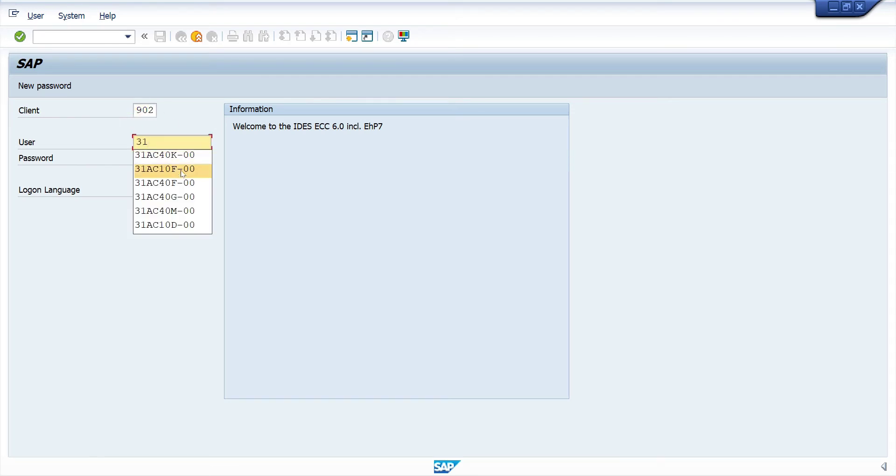
pyautogui.click(178, 185)
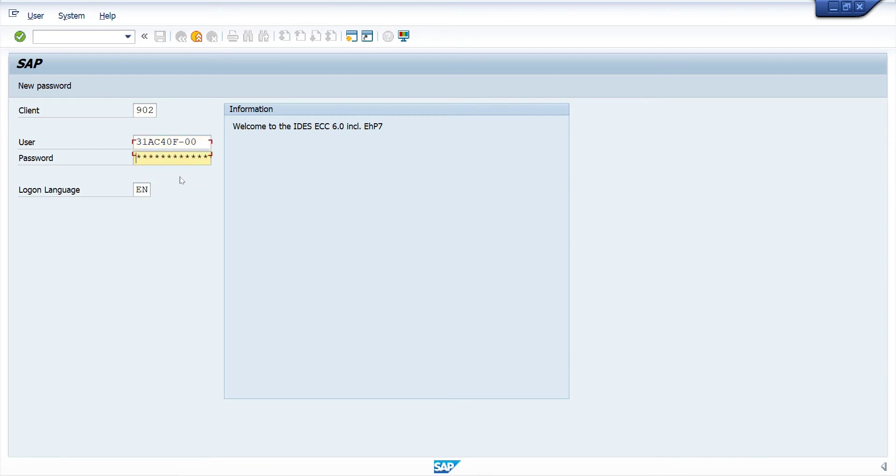
pyautogui.press('Tab')
pyautogui.press('Return')
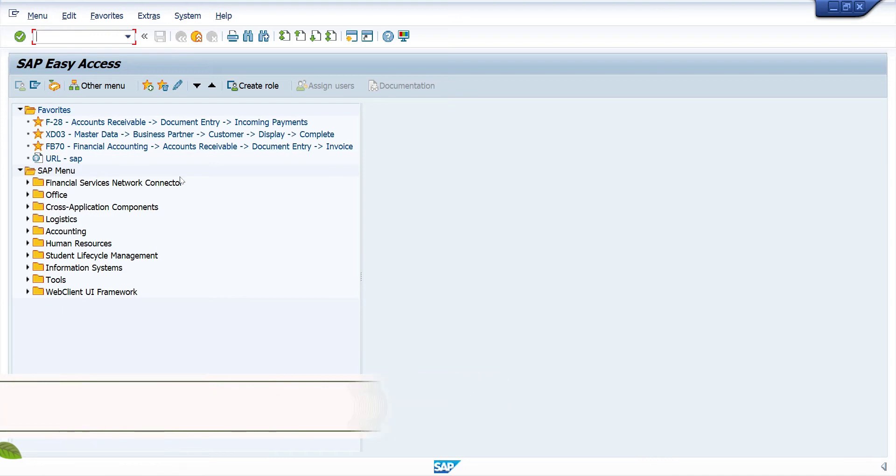
# - Launch KO04 Order Manager from Accounting > Controlling > Internal Orders > Master Data
pyautogui.click(158, 218)
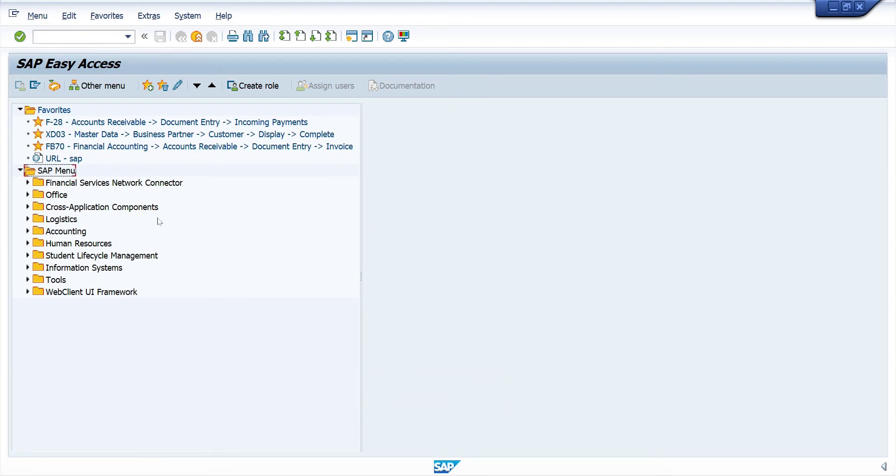
pyautogui.click(28, 230)
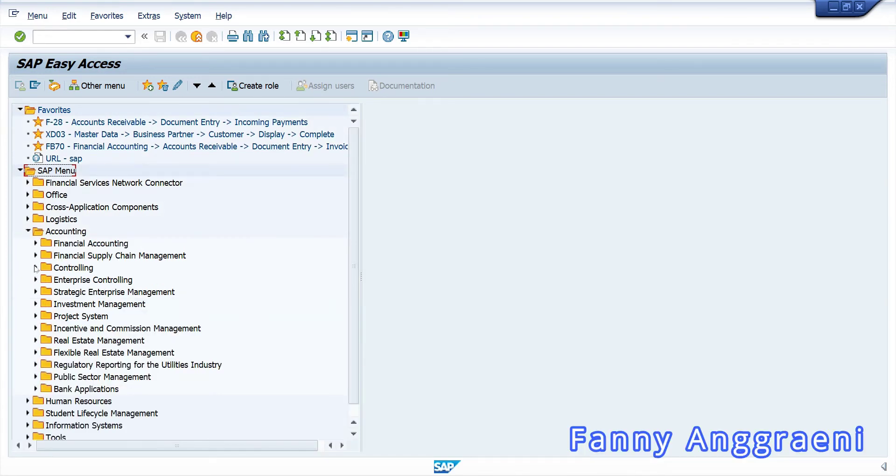
pyautogui.click(36, 267)
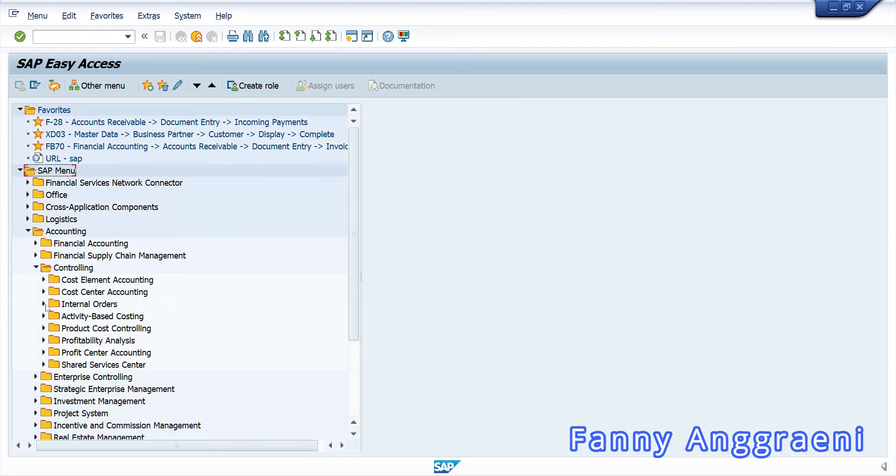
pyautogui.click(44, 304)
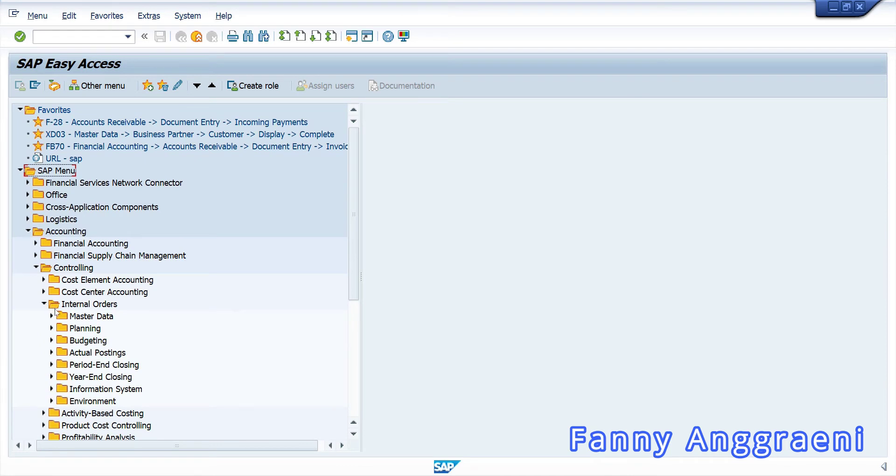
pyautogui.click(51, 316)
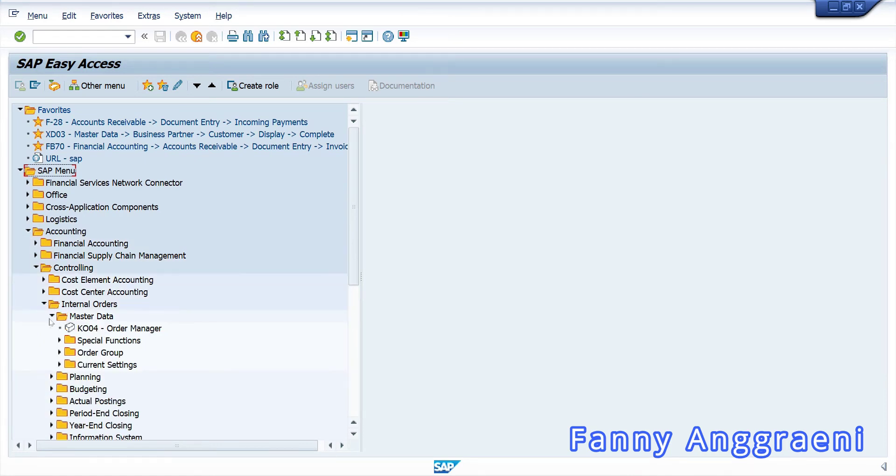
pyautogui.click(112, 329)
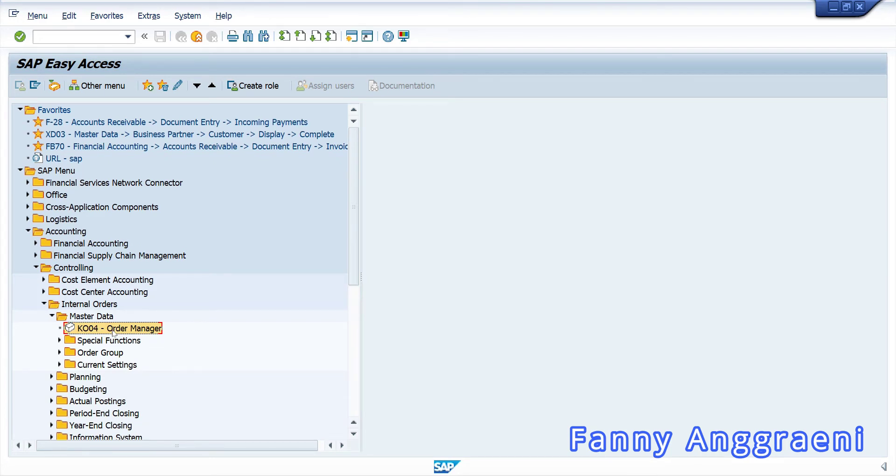
pyautogui.doubleClick(114, 329)
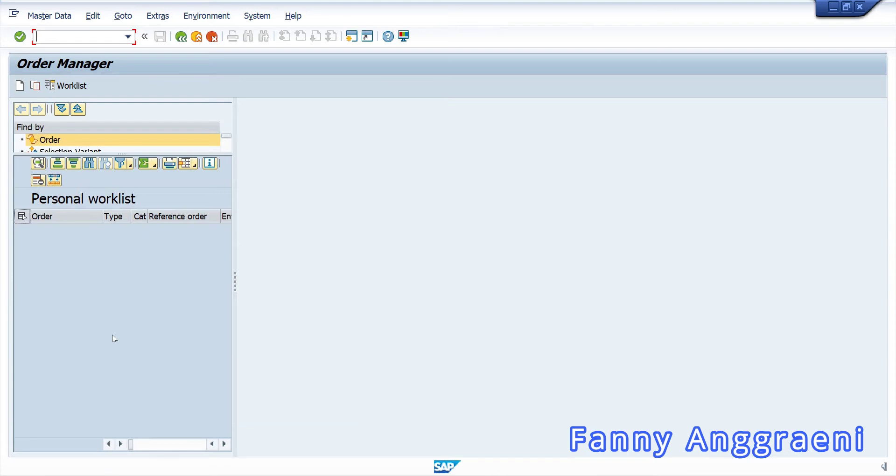
# - Create a new internal order with order type 1000, Motor Pool (Statist.)
pyautogui.click(19, 86)
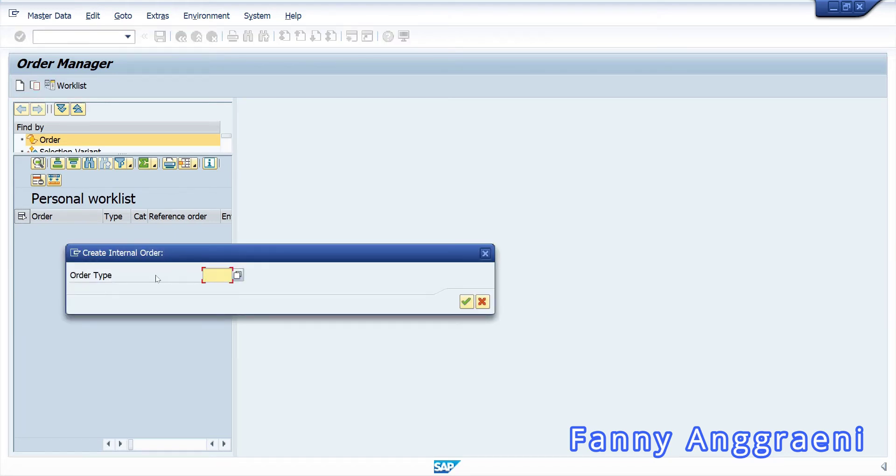
pyautogui.write('1000')
pyautogui.click(237, 275)
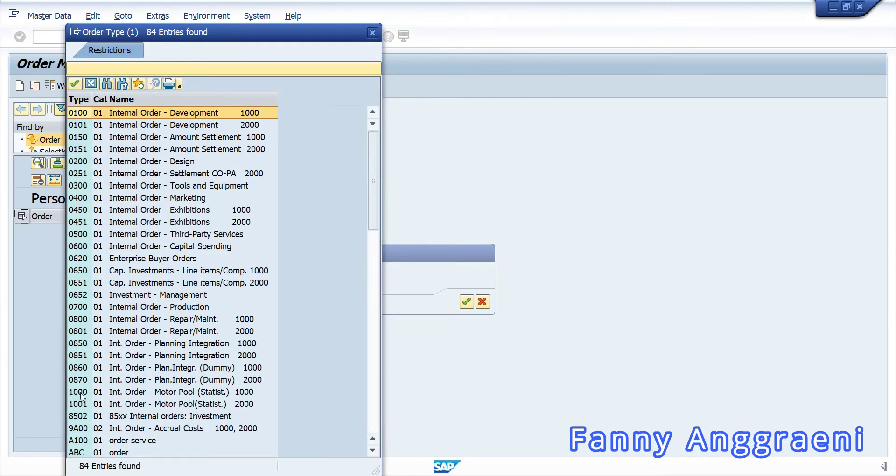
pyautogui.click(80, 393)
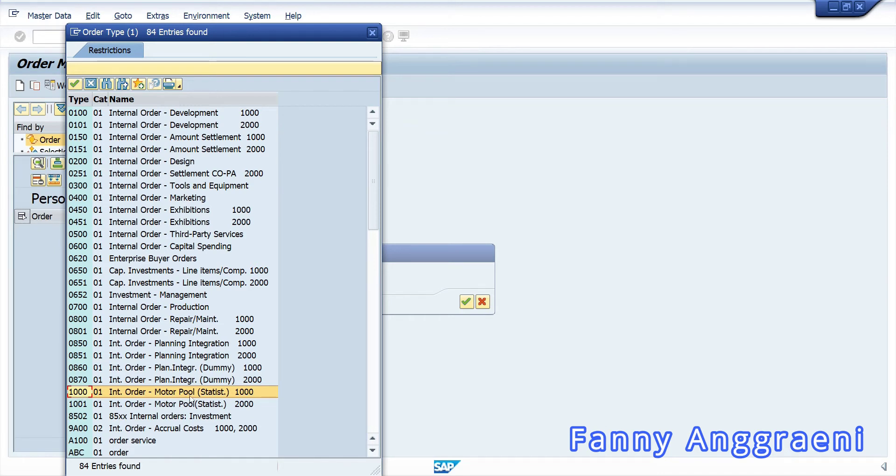
pyautogui.doubleClick(80, 393)
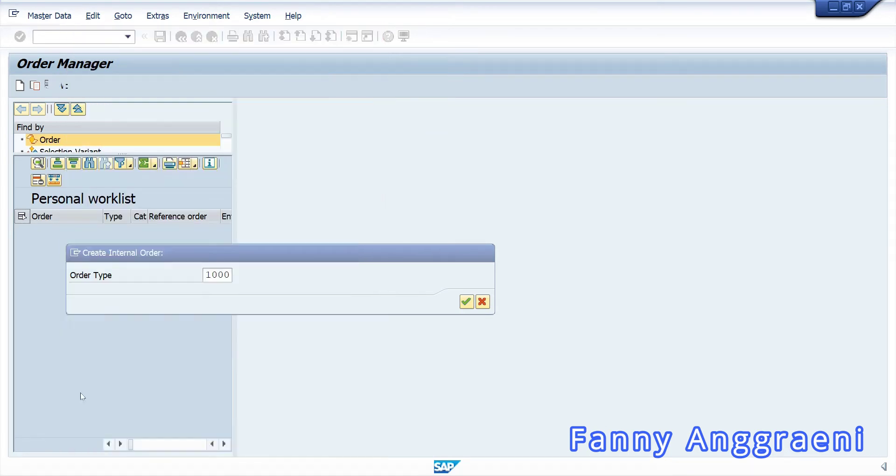
pyautogui.click(467, 302)
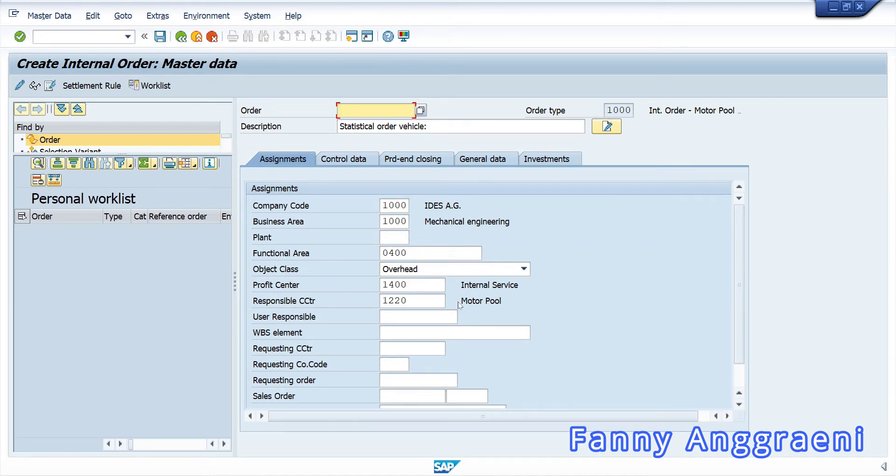
# - Number the order TRUCKF-00, append TRUCKF-00 to its description, and set business area 9900
pyautogui.write('T')
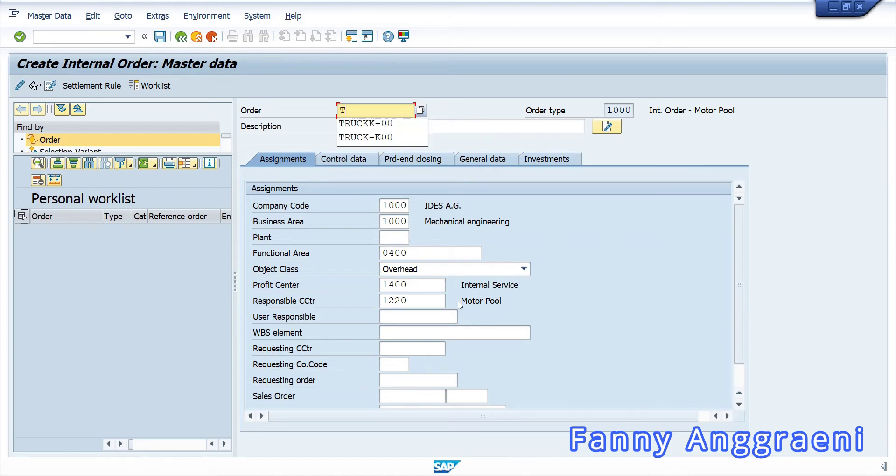
pyautogui.write('RUCKF')
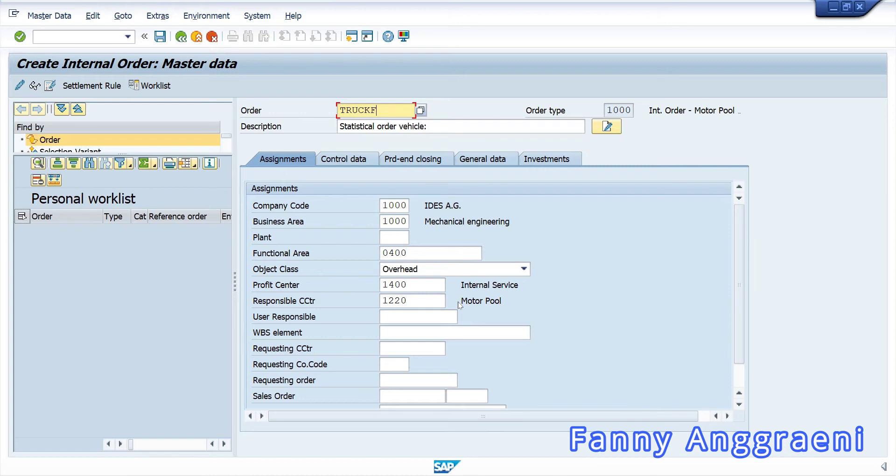
pyautogui.write('-00')
pyautogui.press('Tab')
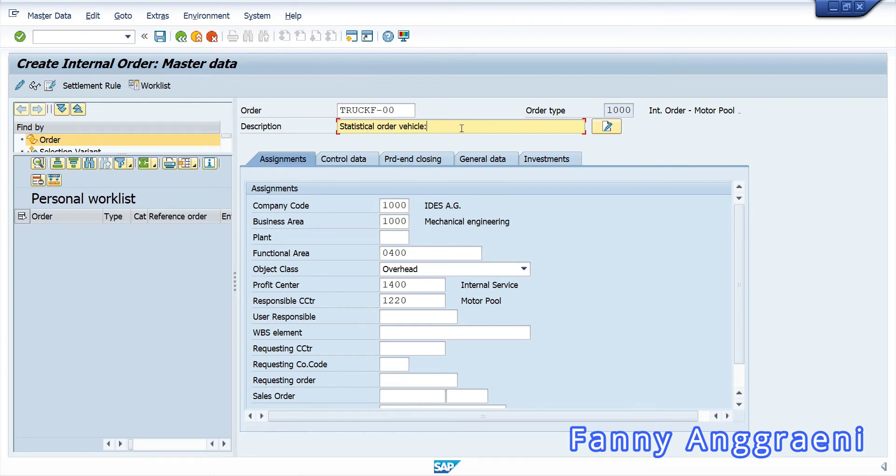
pyautogui.write('TRUCKF-00')
pyautogui.moveTo(380, 221); pyautogui.dragTo(469, 217)
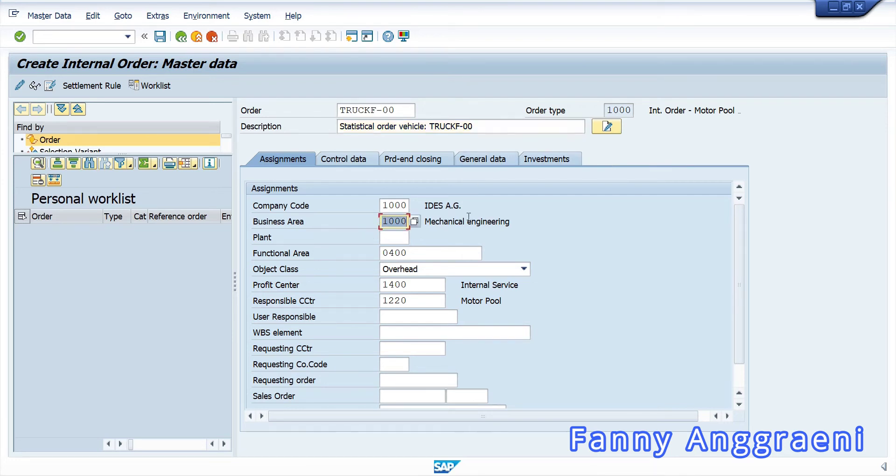
pyautogui.write('9900')
# - Save order TRUCKF-00 from its Control data and return to SAP Easy Access with /n
pyautogui.click(334, 161)
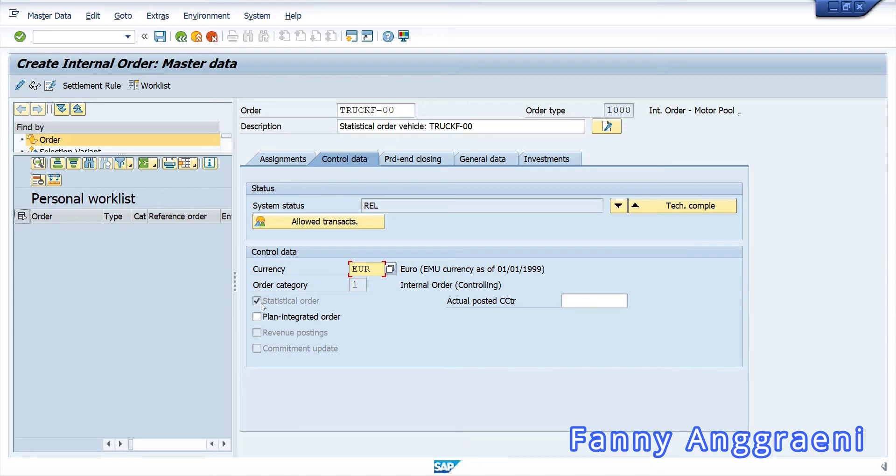
pyautogui.click(160, 37)
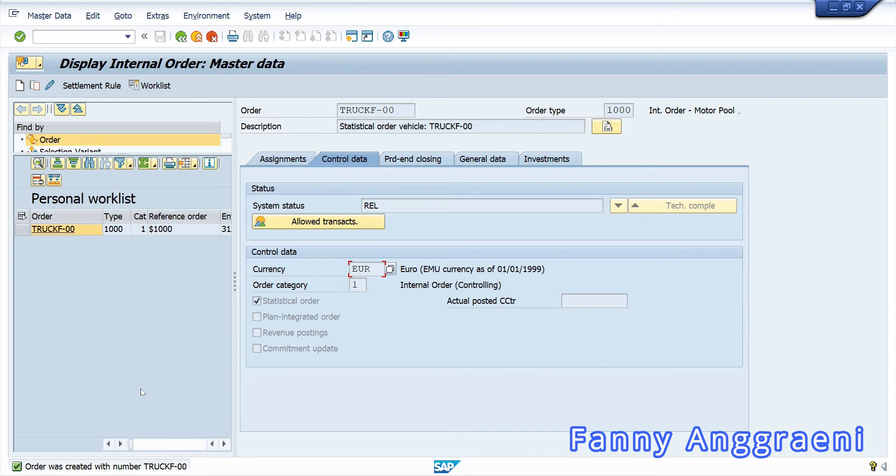
pyautogui.click(66, 37)
pyautogui.write('/n')
pyautogui.press('Return')
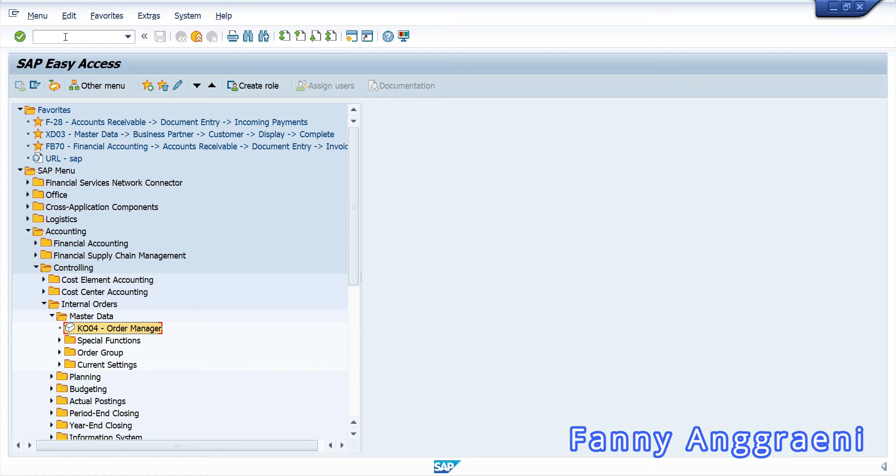
# - Start FB50 Enter G/L Account Document from Financial Accounting > General Ledger > Document Entry
pyautogui.click(36, 267)
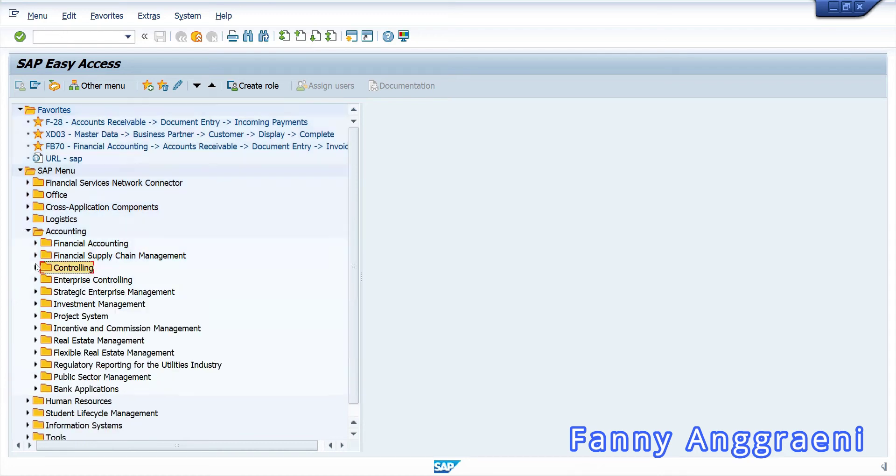
pyautogui.click(35, 244)
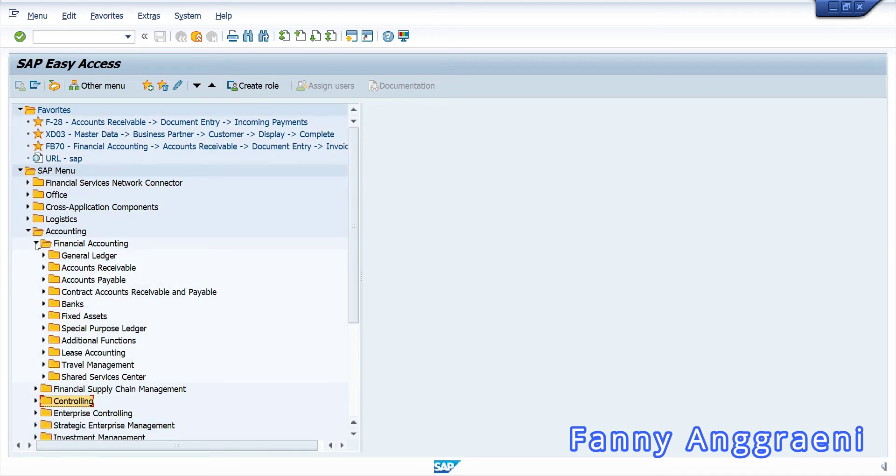
pyautogui.click(44, 256)
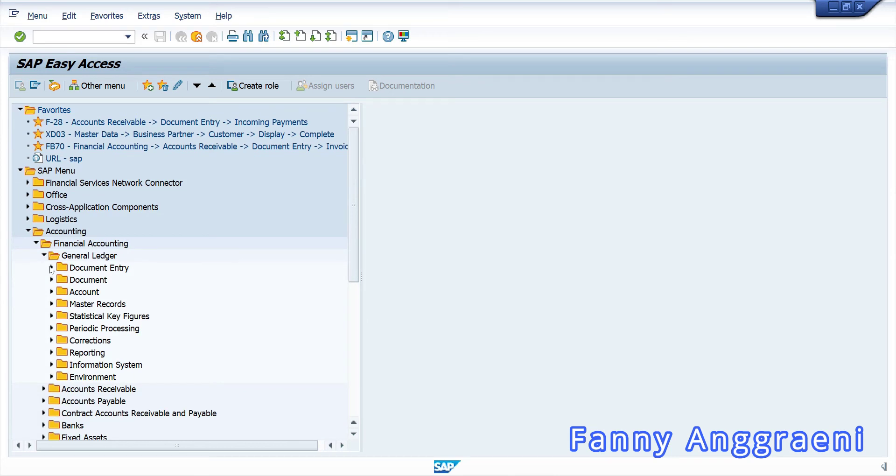
pyautogui.click(51, 268)
pyautogui.click(88, 280)
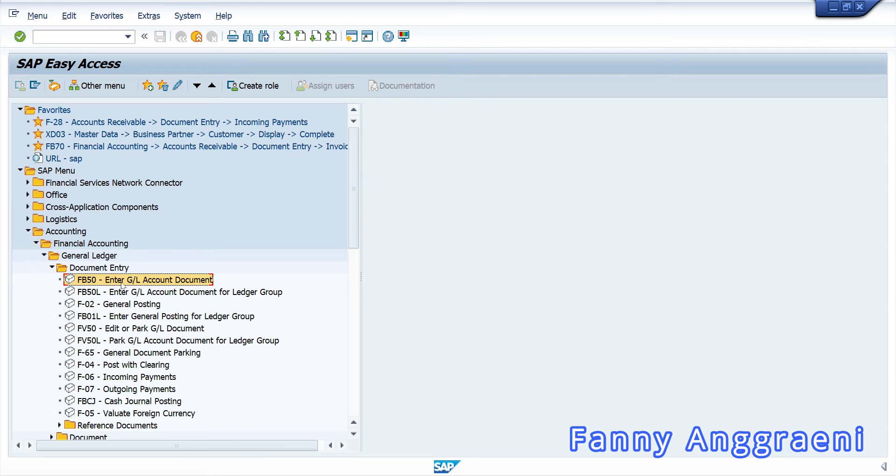
pyautogui.doubleClick(122, 280)
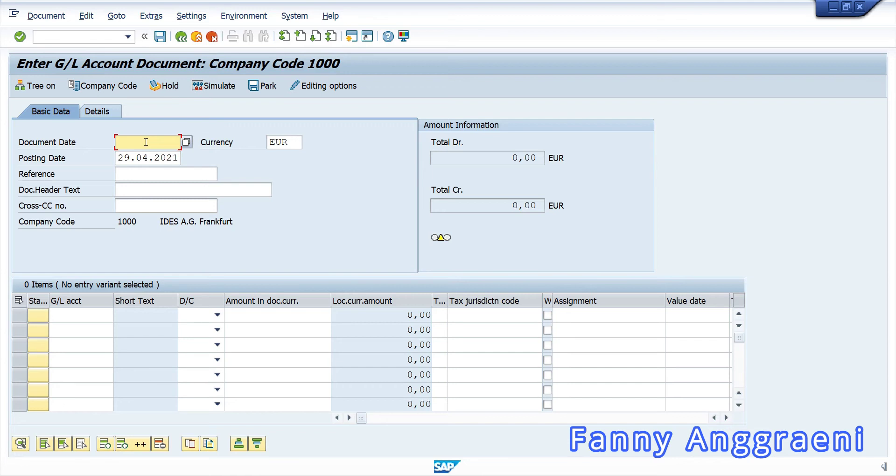
# - Set document date 29.04.2021 and enter G/L account 475000 on the first line
pyautogui.write('29')
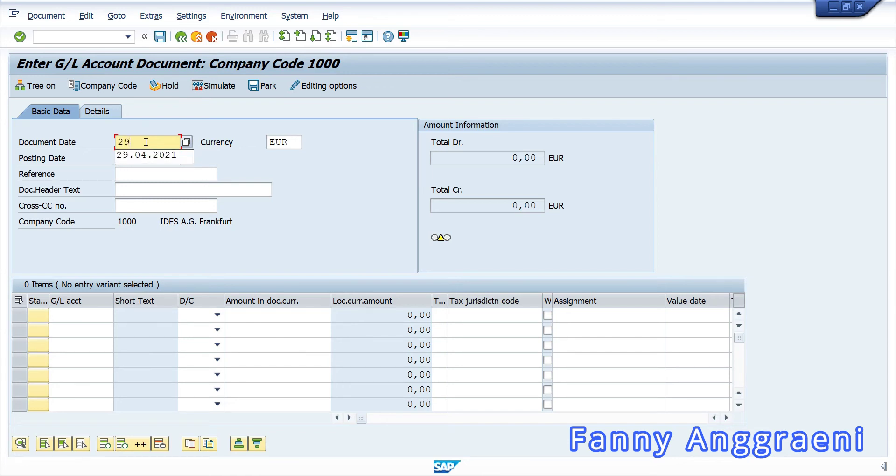
pyautogui.click(150, 156)
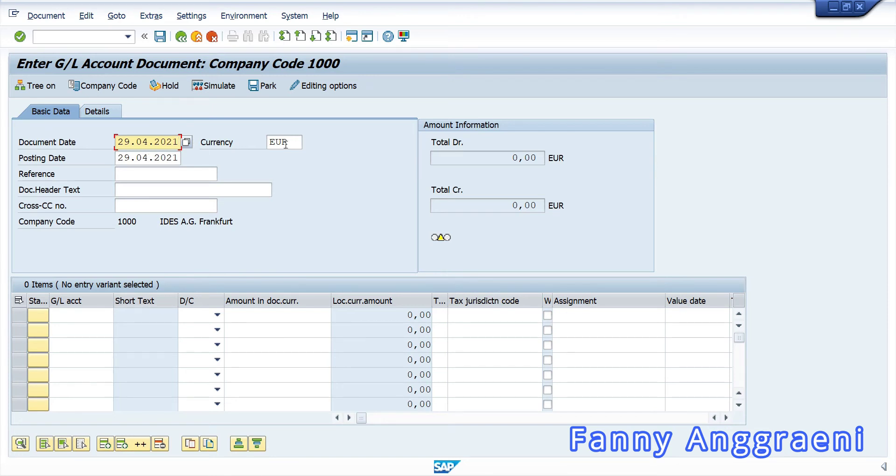
pyautogui.press('Tab')
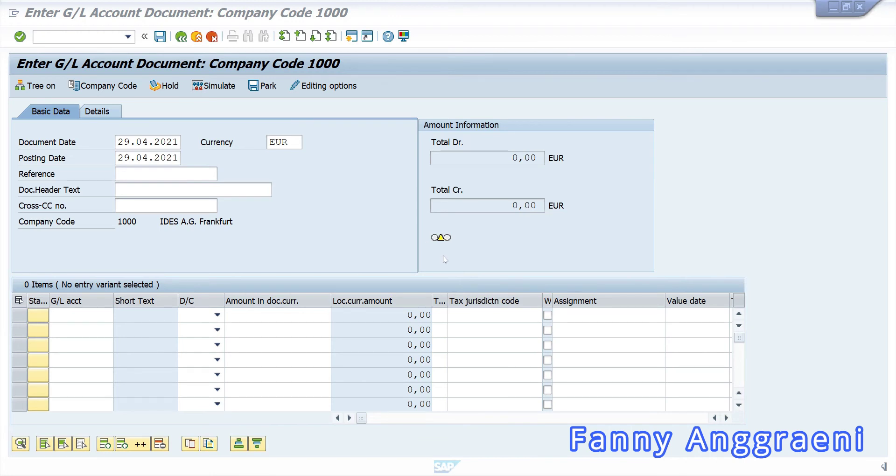
pyautogui.click(77, 311)
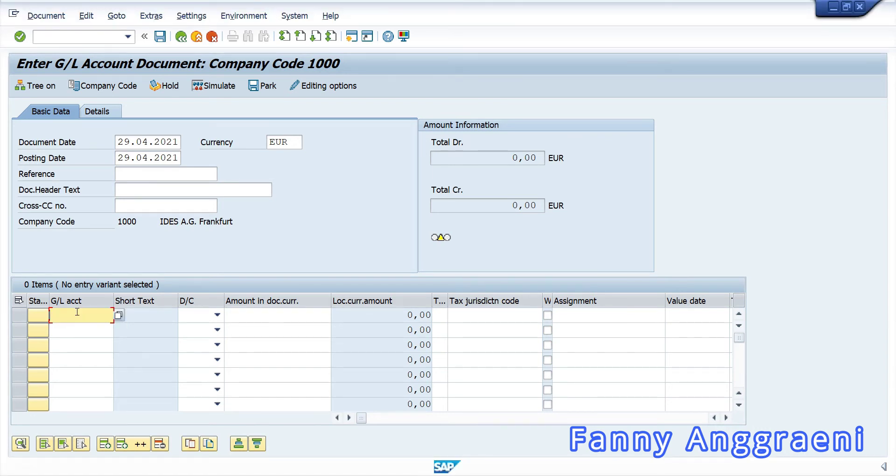
pyautogui.write('4')
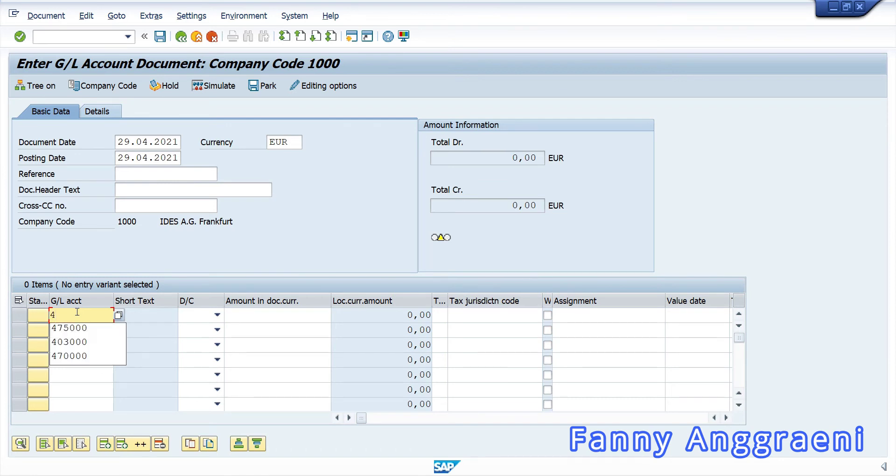
pyautogui.press('Down')
pyautogui.press('Return')
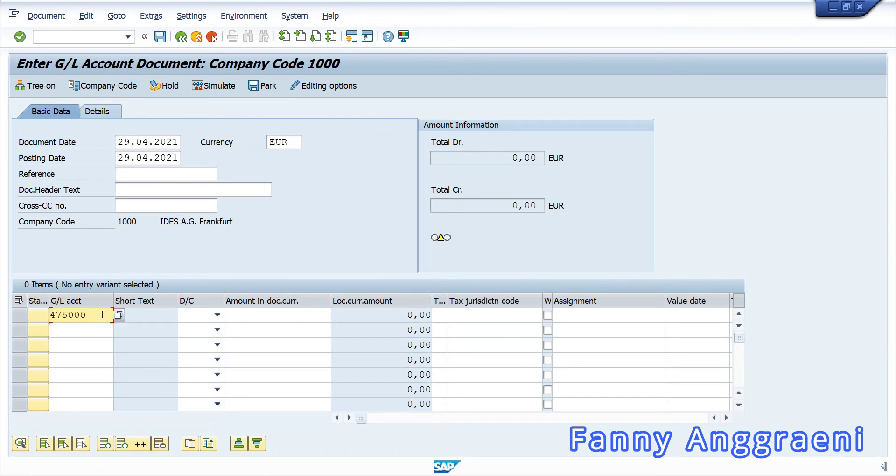
# - Make the first line a debit of 2000
pyautogui.click(191, 321)
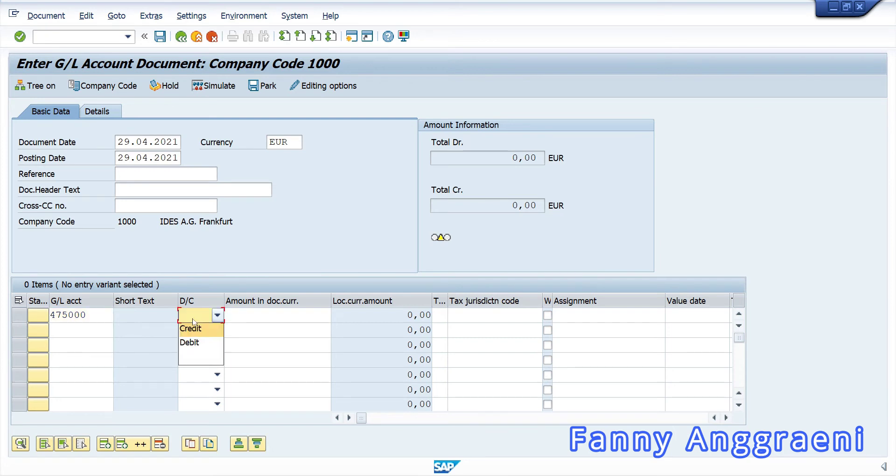
pyautogui.click(195, 343)
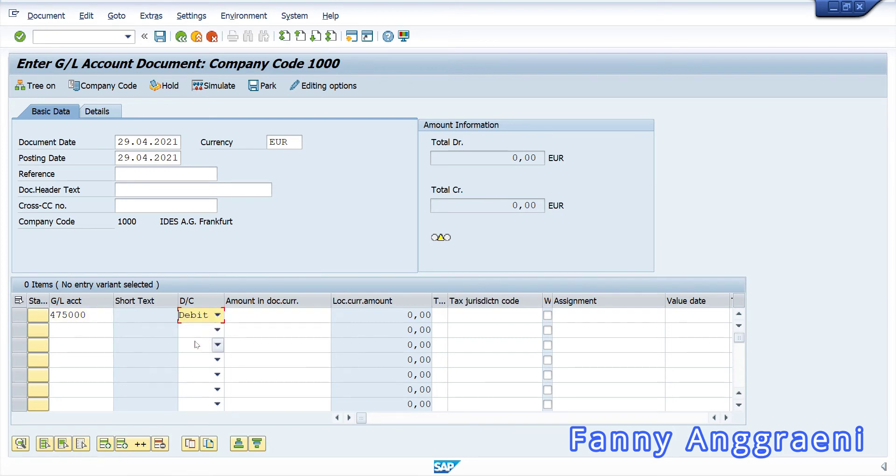
pyautogui.click(264, 320)
pyautogui.write('2000')
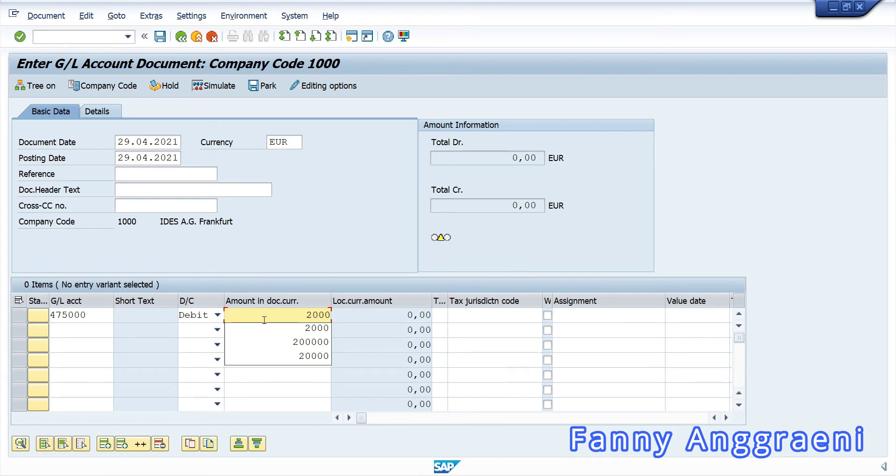
pyautogui.press('Tab')
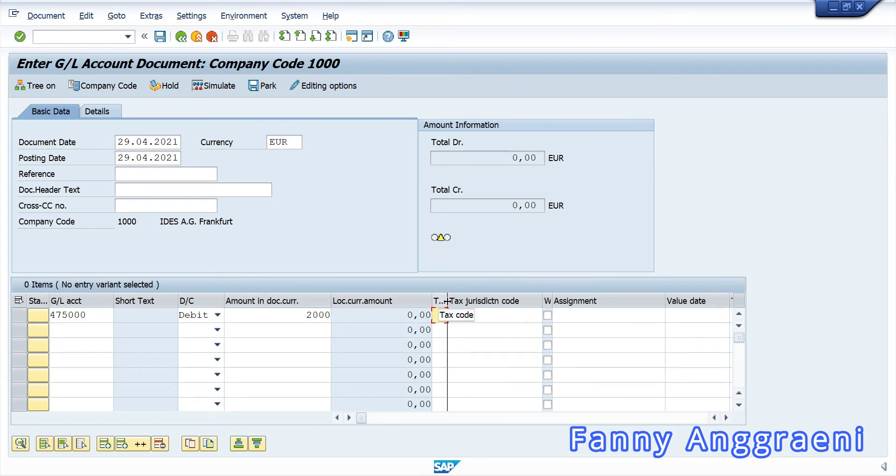
# - Assign tax code V0 to the first line
pyautogui.moveTo(447, 301); pyautogui.dragTo(472, 301)
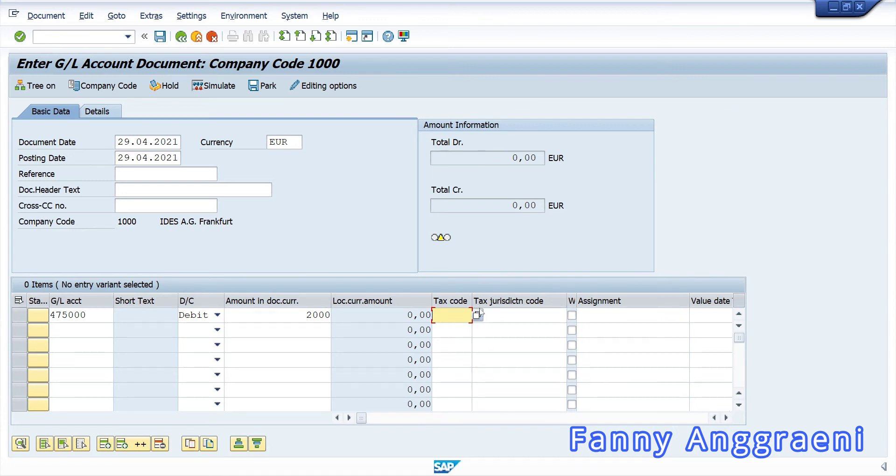
pyautogui.click(477, 314)
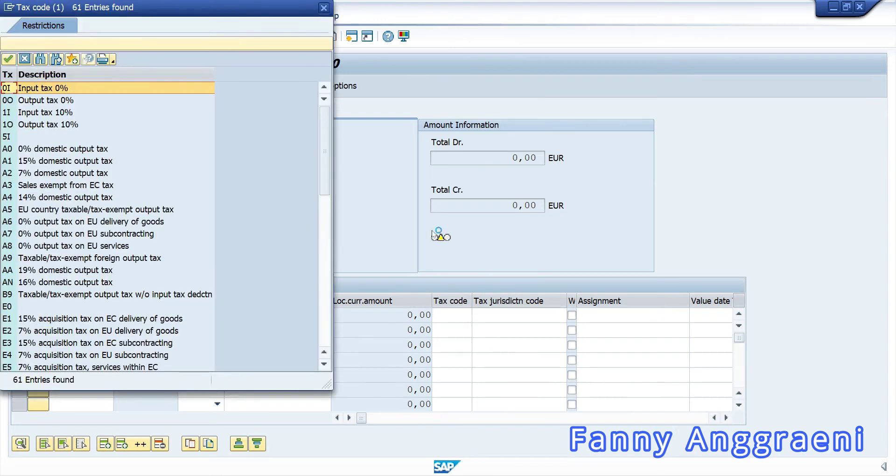
pyautogui.scroll(-4, 33, 306)
pyautogui.scroll(-7, 33, 309)
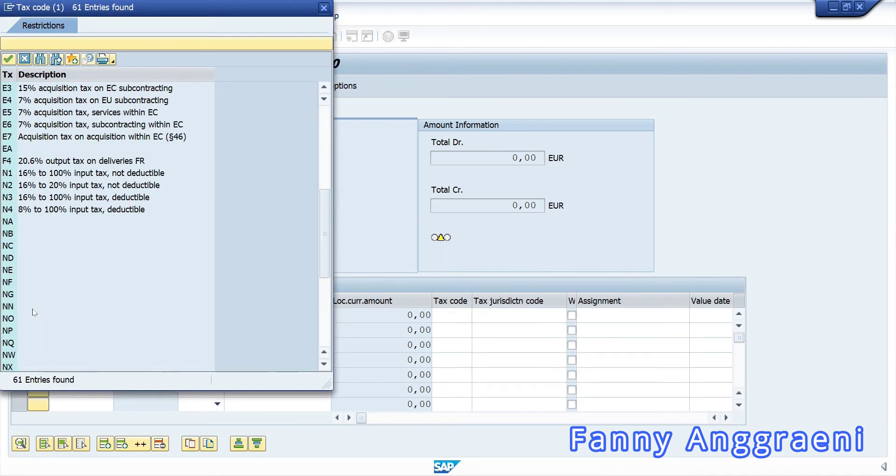
pyautogui.doubleClick(10, 307)
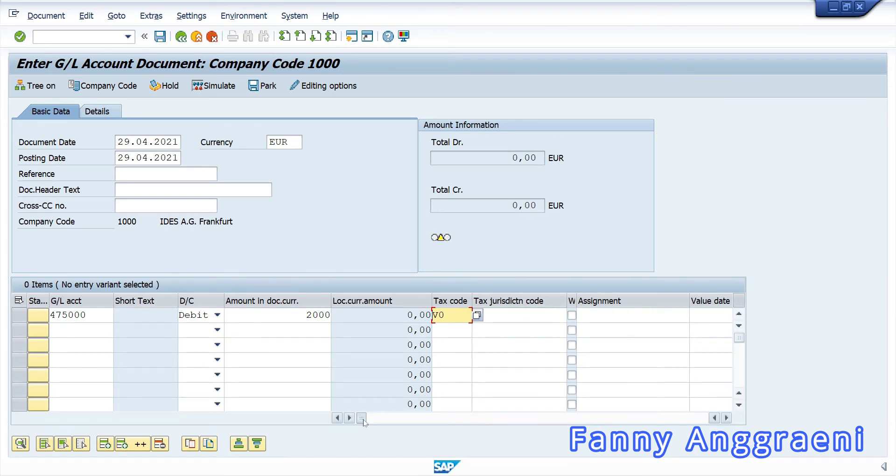
pyautogui.moveTo(364, 422); pyautogui.dragTo(393, 422)
# - Enter internal order TRUCKF-00 in the first line's Order field
pyautogui.click(637, 316)
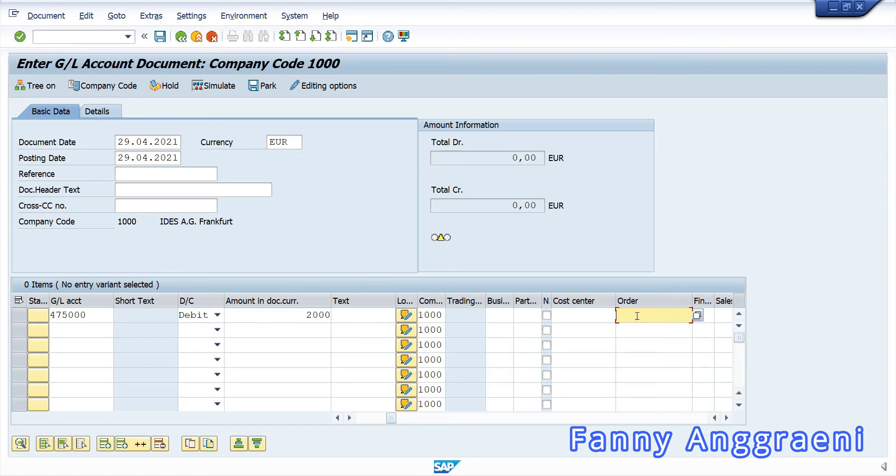
pyautogui.write('TRUCKF-00')
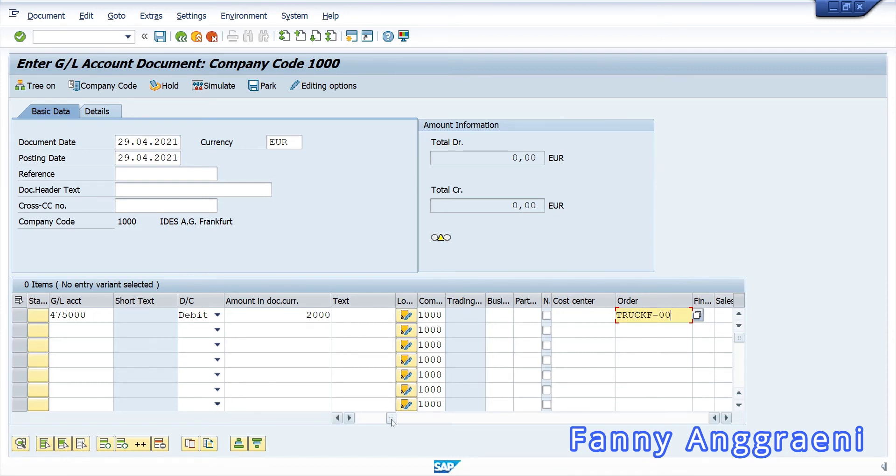
pyautogui.moveTo(392, 422); pyautogui.dragTo(358, 423)
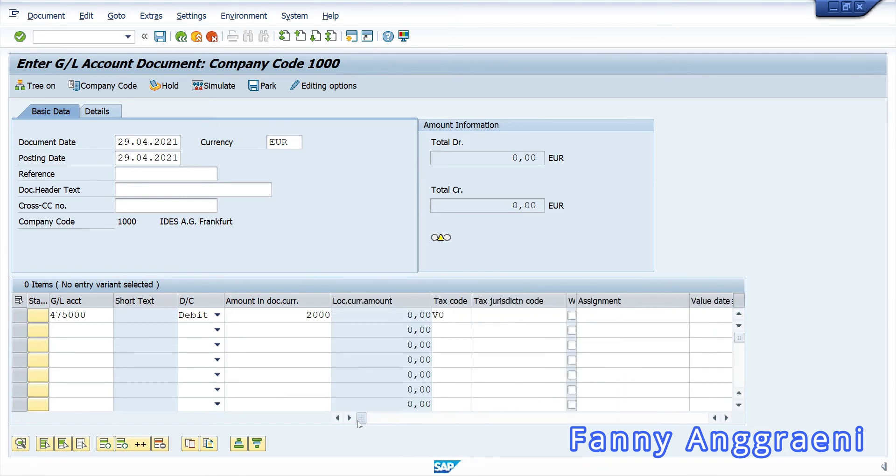
pyautogui.click(90, 331)
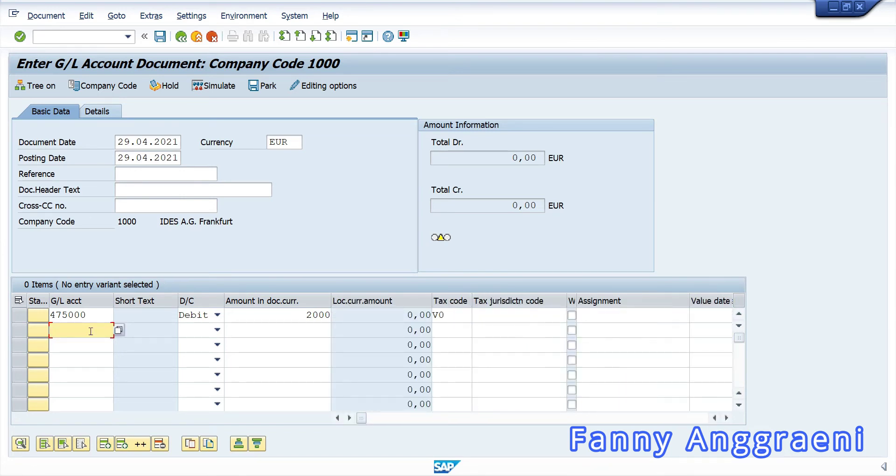
# - Add a second line crediting G/L account 113100 with 2000 and submit the items for checking
pyautogui.write('113')
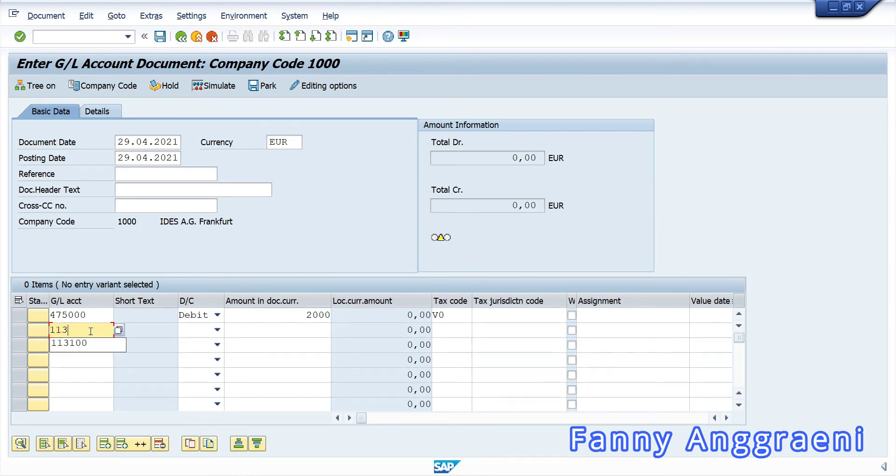
pyautogui.press('Down')
pyautogui.press('Return')
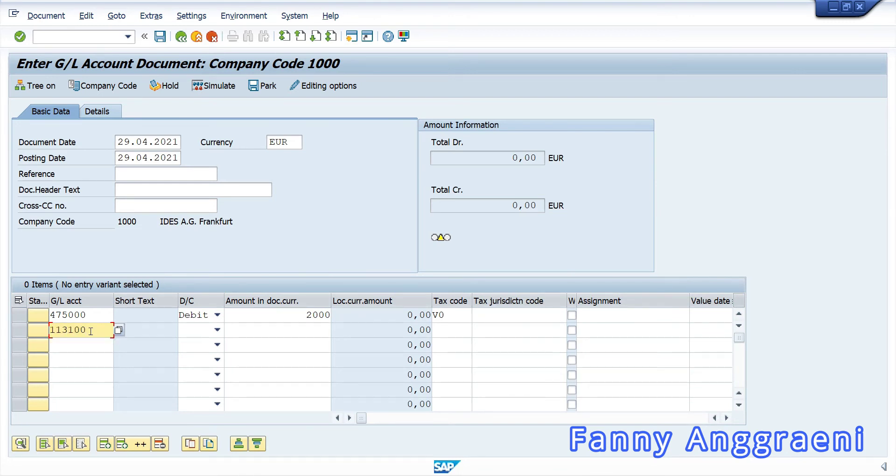
pyautogui.click(193, 331)
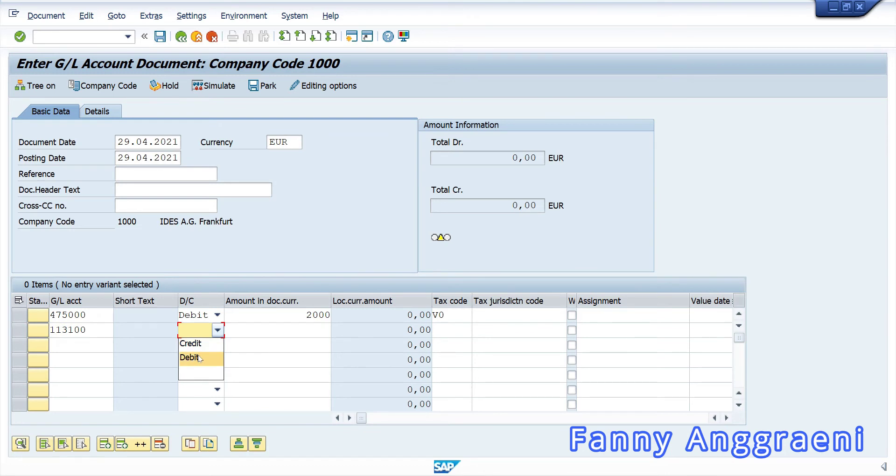
pyautogui.click(190, 343)
pyautogui.click(290, 332)
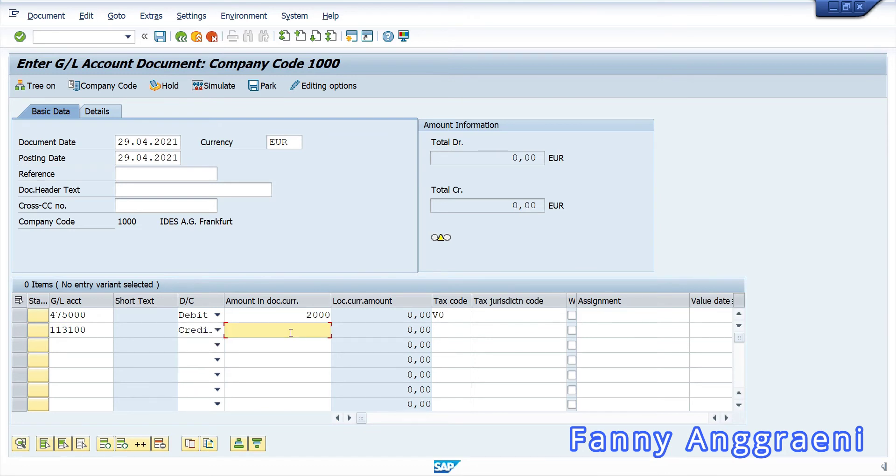
pyautogui.write('2000')
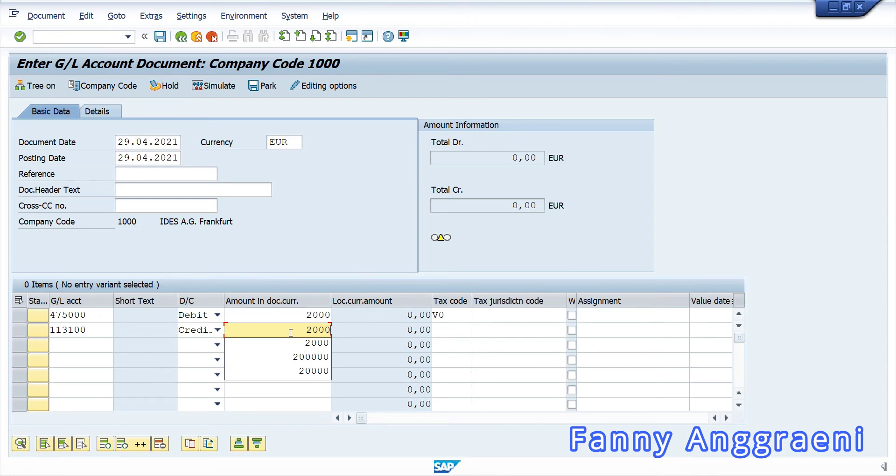
pyautogui.press('Return')
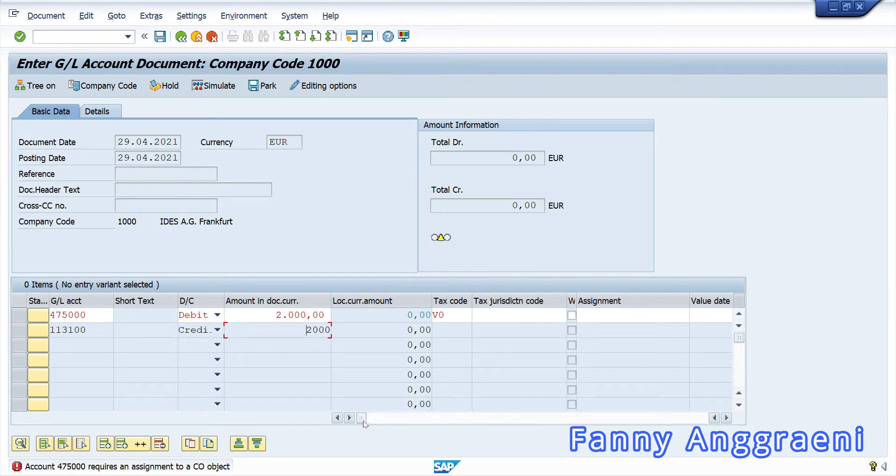
# - Enter cost center SERVF-00 on the 475000 debit line and validate both items
pyautogui.moveTo(364, 422); pyautogui.dragTo(376, 425)
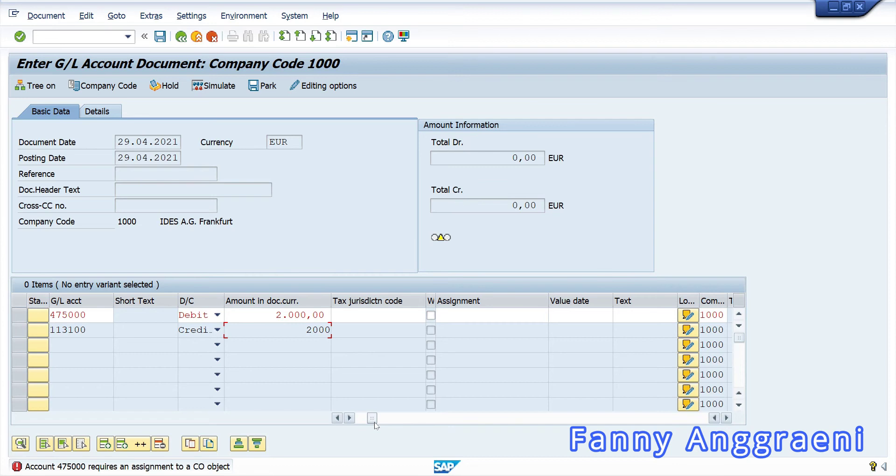
pyautogui.moveTo(374, 422); pyautogui.dragTo(392, 424)
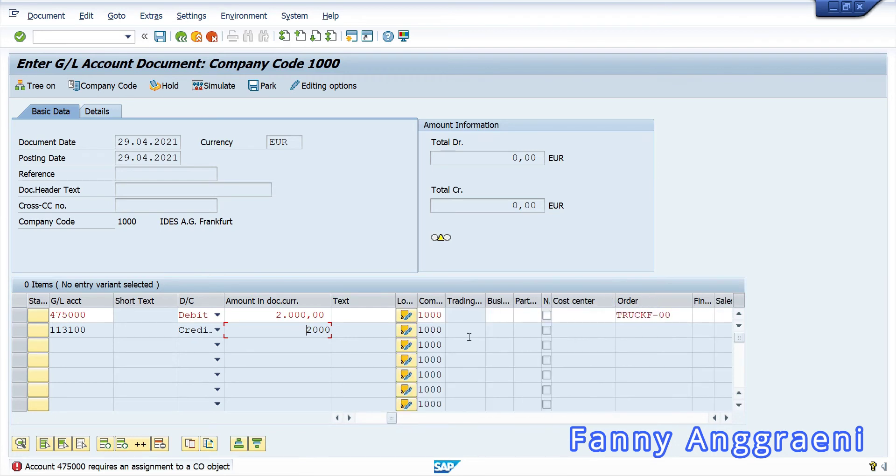
pyautogui.click(583, 318)
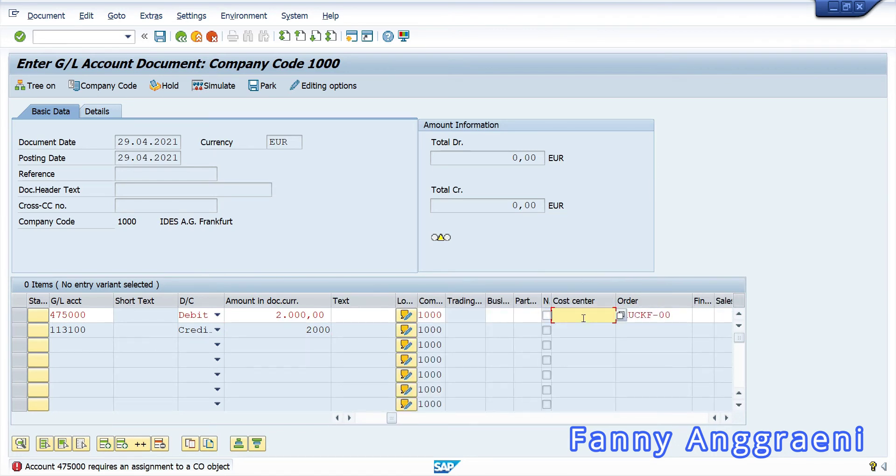
pyautogui.write('SE')
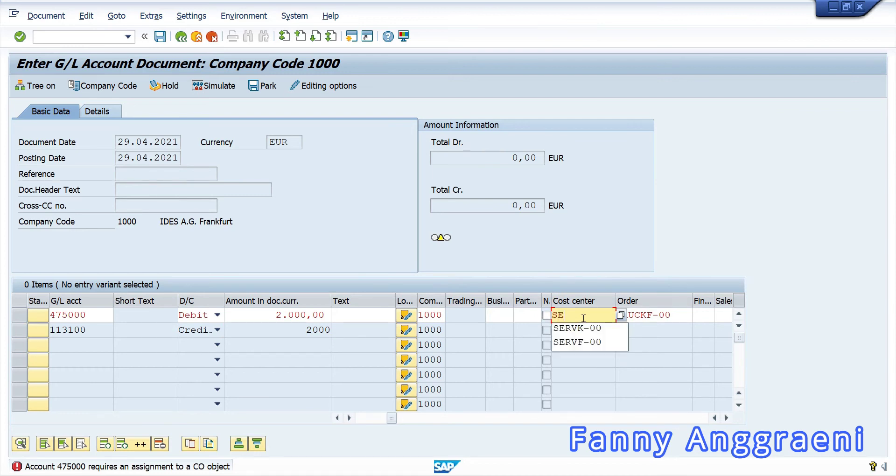
pyautogui.write('RVF')
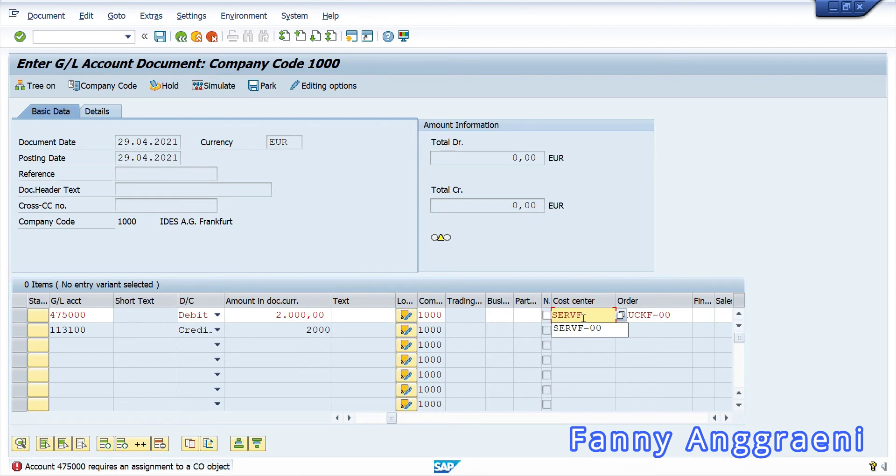
pyautogui.write('-00')
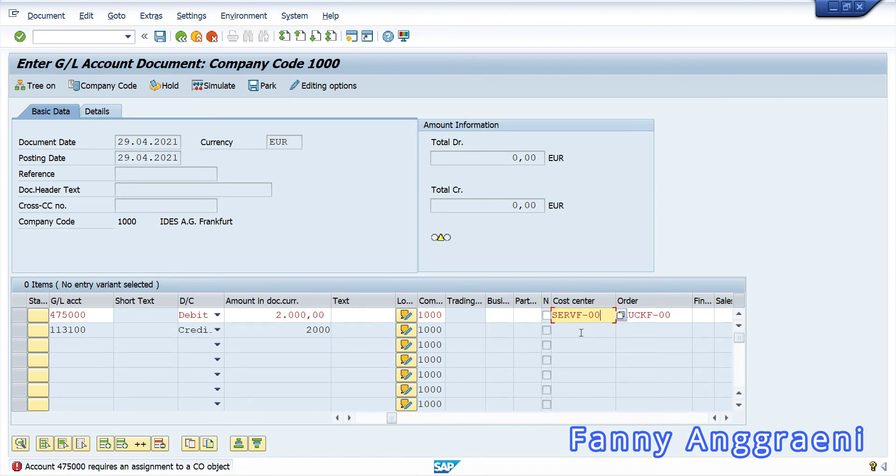
pyautogui.press('Return')
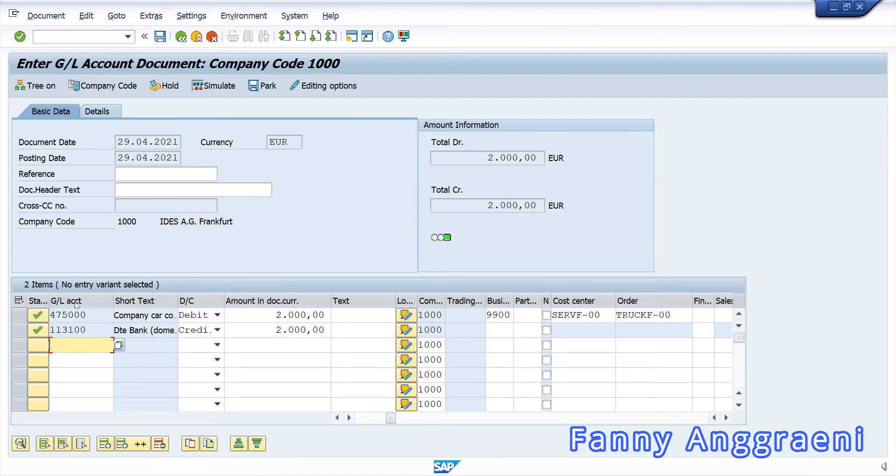
# - Widen the Short Text column, post the G/L account document, and go back to the menu with /n
pyautogui.moveTo(175, 298); pyautogui.dragTo(233, 299)
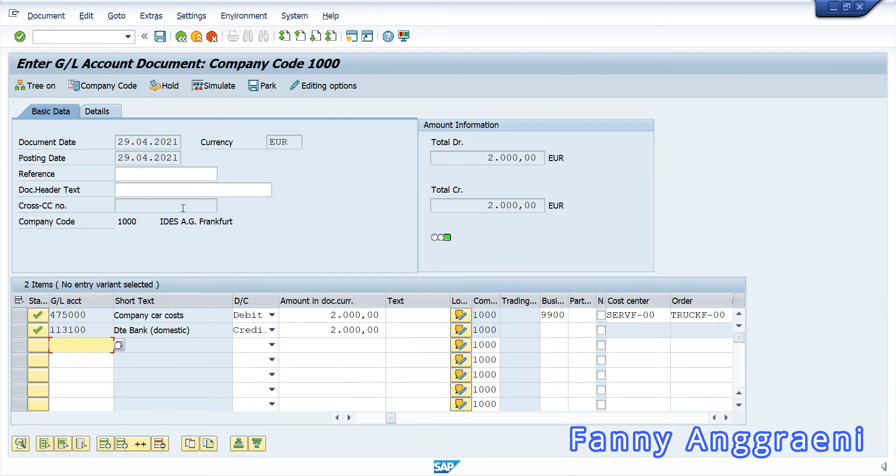
pyautogui.click(160, 37)
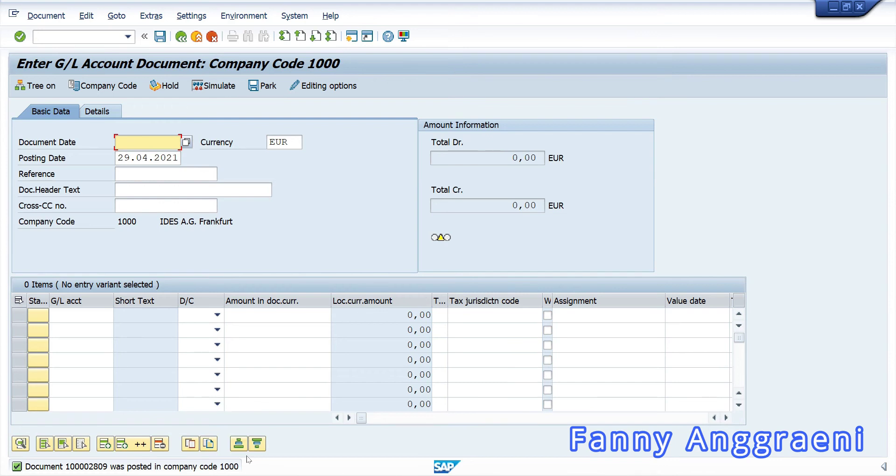
pyautogui.click(74, 36)
pyautogui.write('/n')
pyautogui.press('Return')
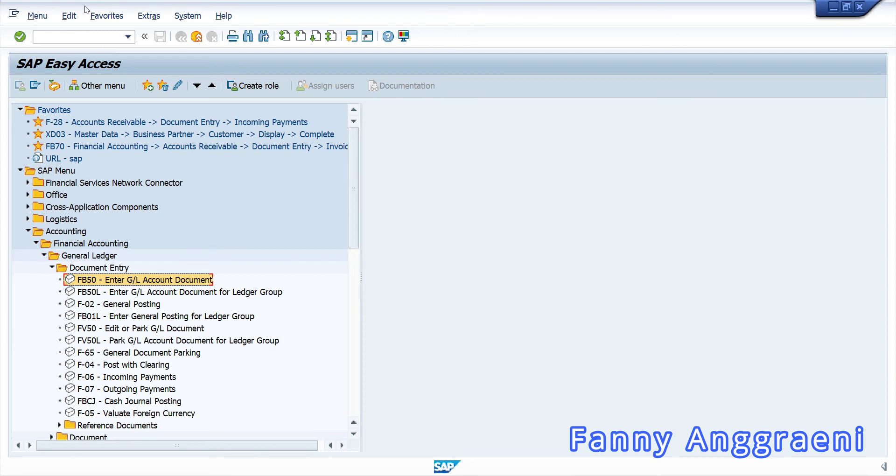
# - Expand Controlling > Cost Center Accounting > Information System > Plan/Actual Comparisons and select Cost Centers: Actual/Plan/Variance
pyautogui.click(35, 243)
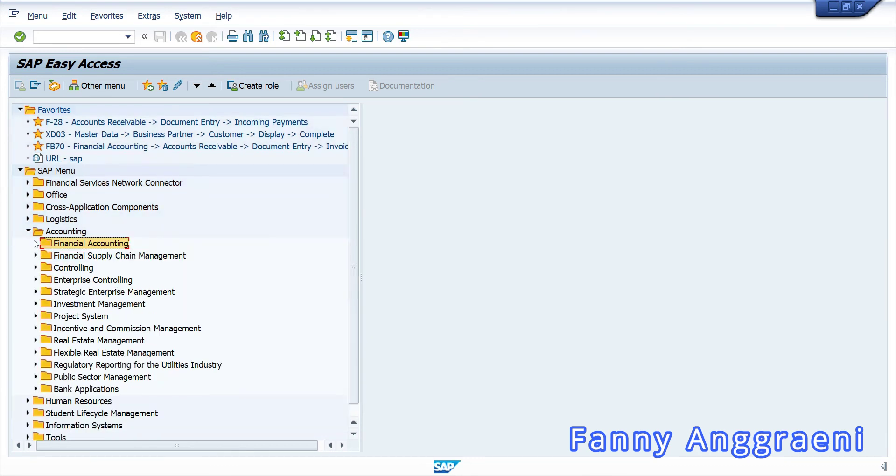
pyautogui.click(35, 268)
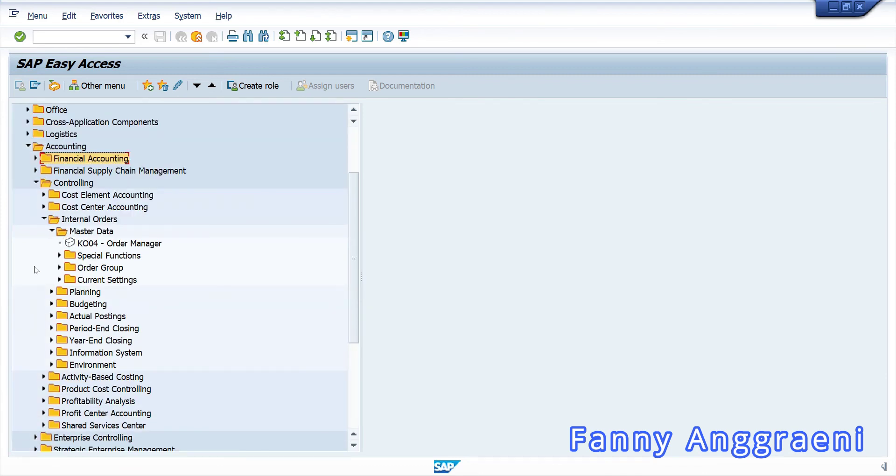
pyautogui.click(43, 219)
pyautogui.click(44, 207)
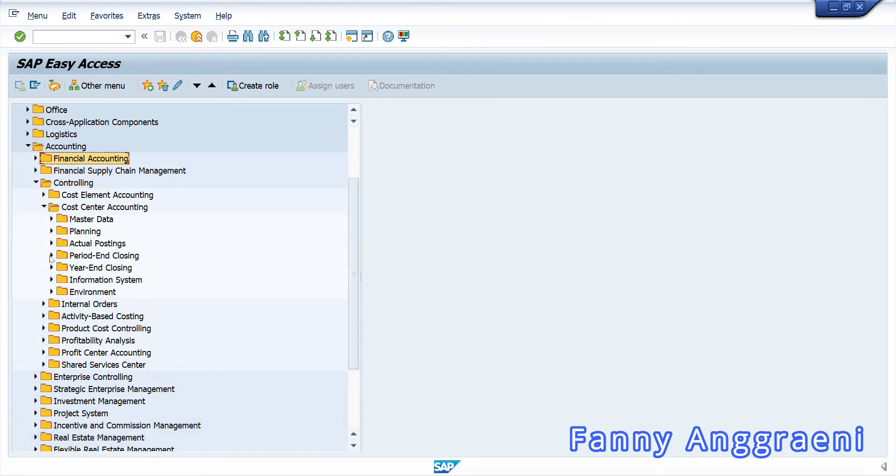
pyautogui.click(51, 280)
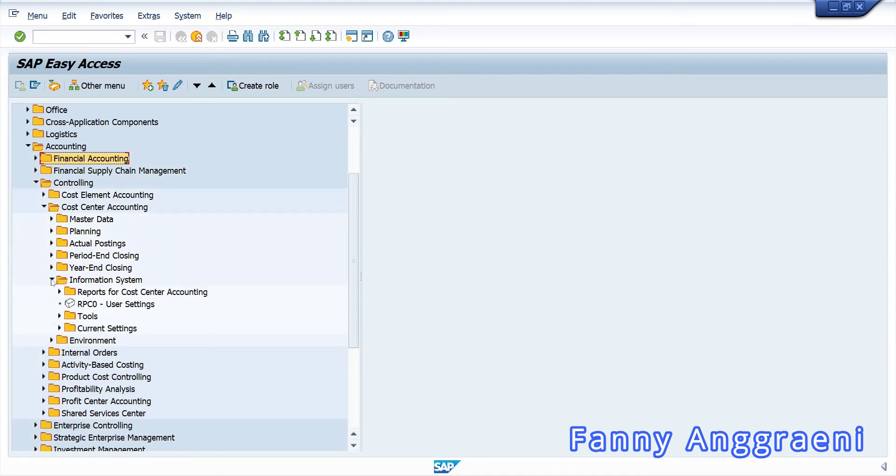
pyautogui.click(61, 292)
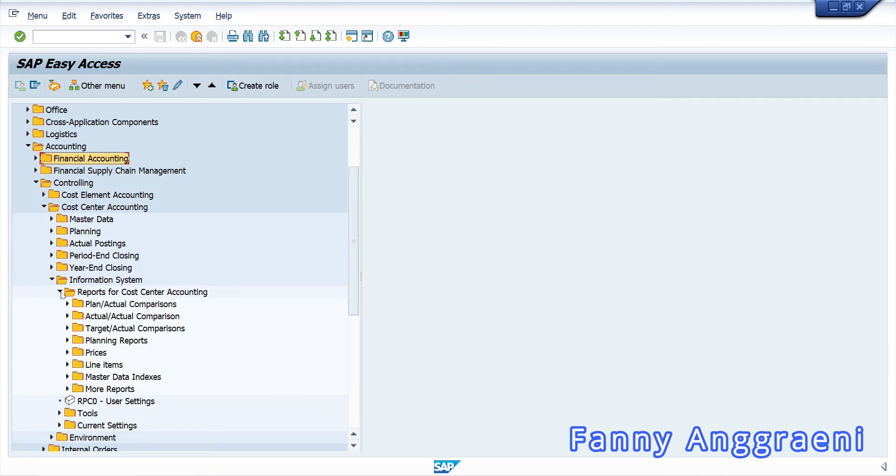
pyautogui.click(67, 305)
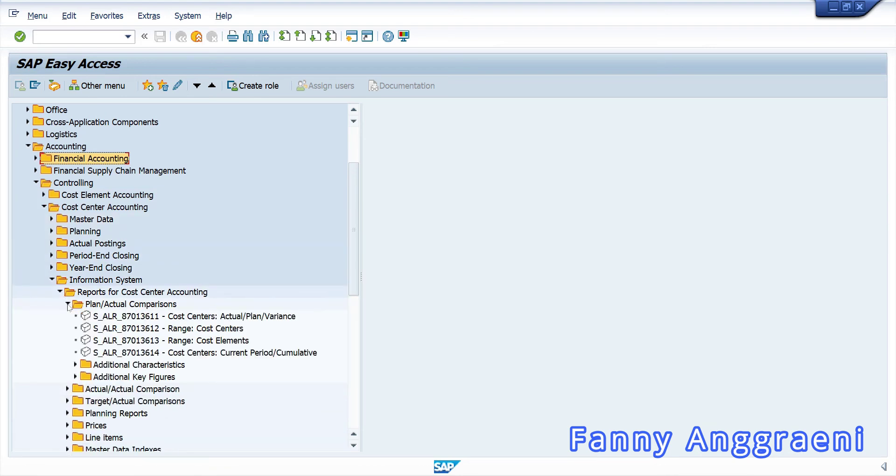
pyautogui.click(111, 317)
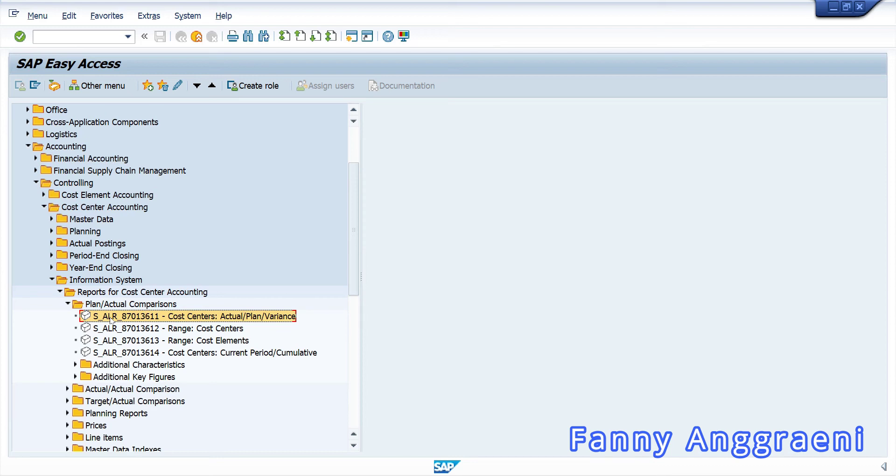
# - Launch S_ALR_87013611 and restrict it to periods 4 to 4 for cost center SERVF-00
pyautogui.doubleClick(110, 318)
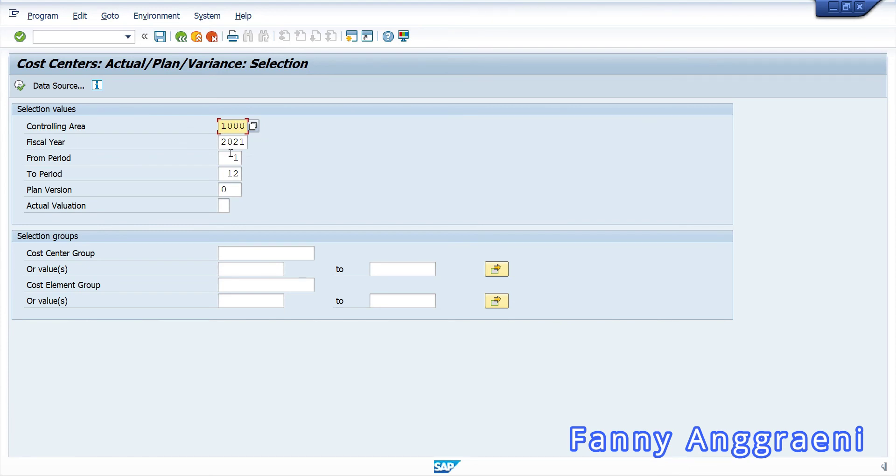
pyautogui.doubleClick(232, 155)
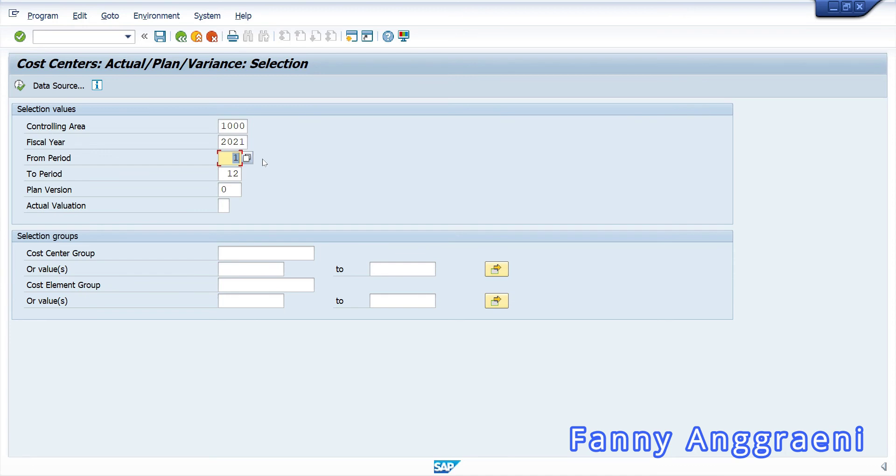
pyautogui.write('4')
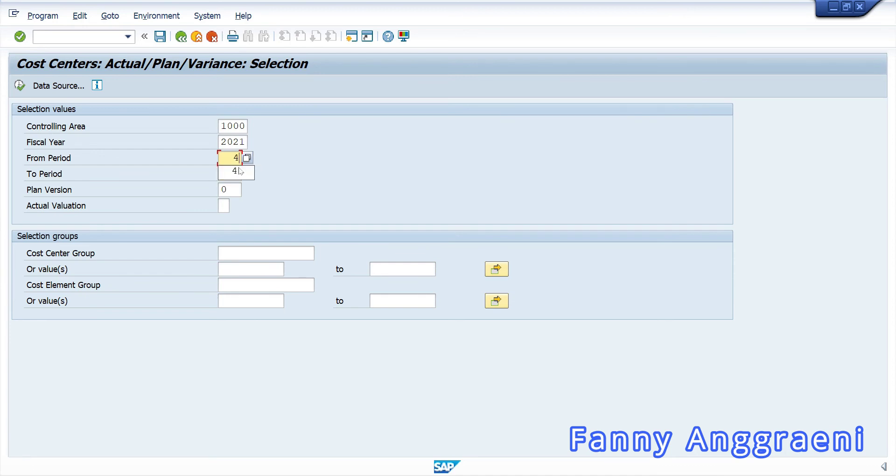
pyautogui.click(238, 172)
pyautogui.doubleClick(231, 173)
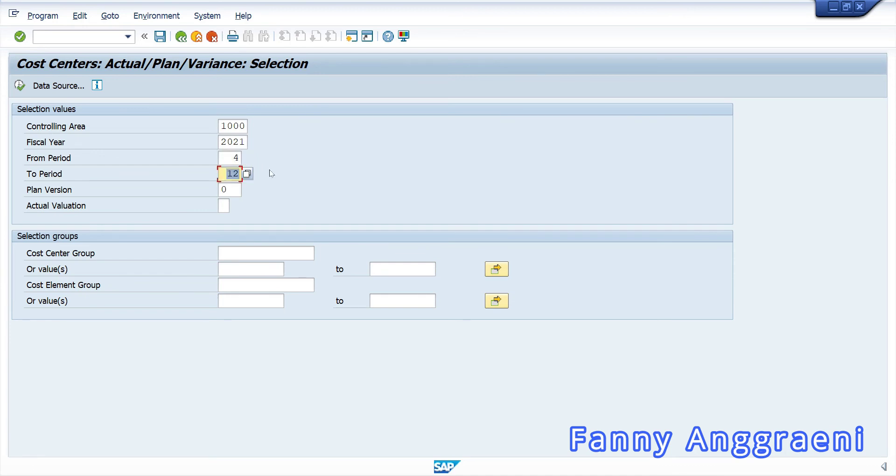
pyautogui.write('4')
pyautogui.click(222, 268)
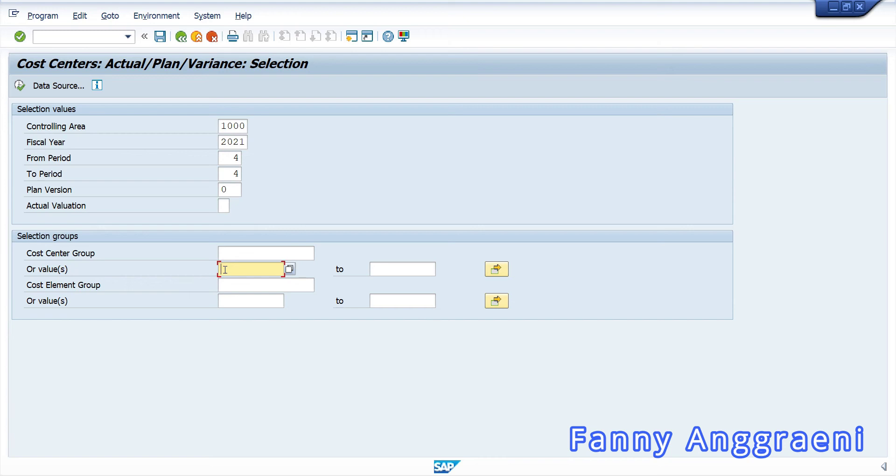
pyautogui.write('SERV')
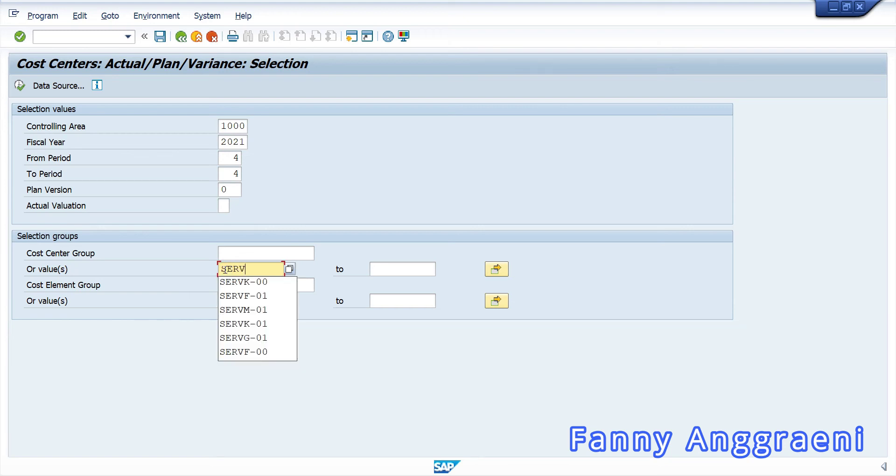
pyautogui.write('F-00')
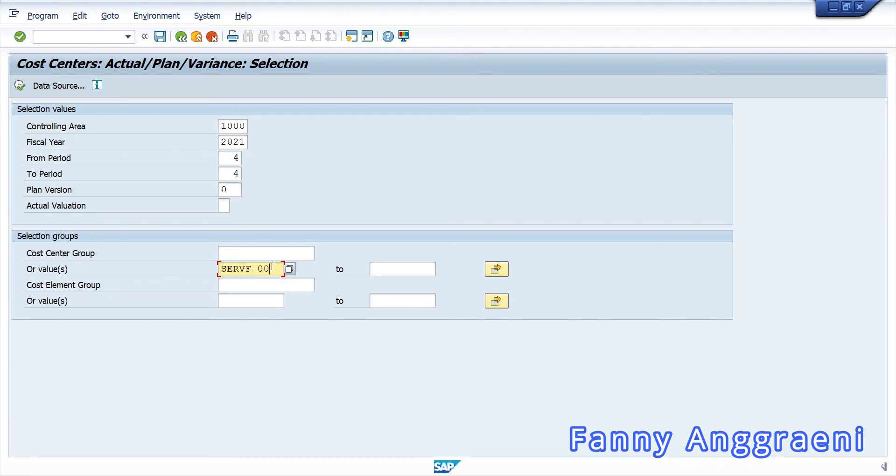
# - Execute the report and check the 475000 Vehicle costs line at 2.000,00 actual
pyautogui.click(20, 86)
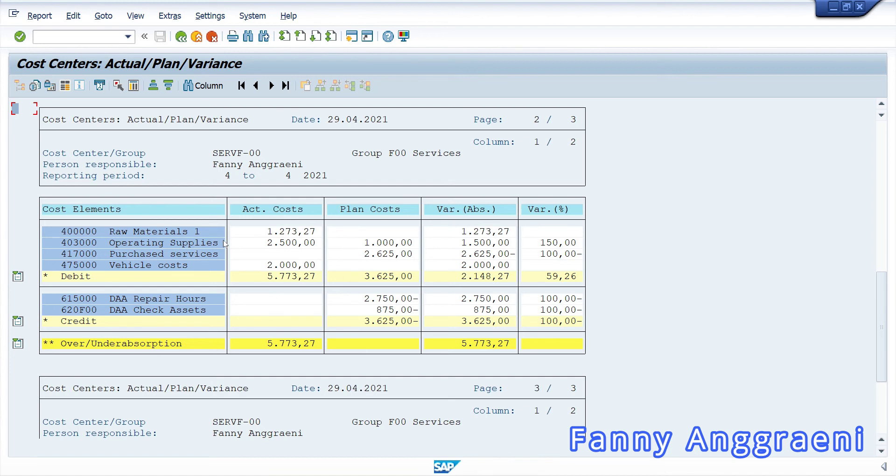
pyautogui.click(99, 265)
pyautogui.click(263, 267)
pyautogui.click(144, 267)
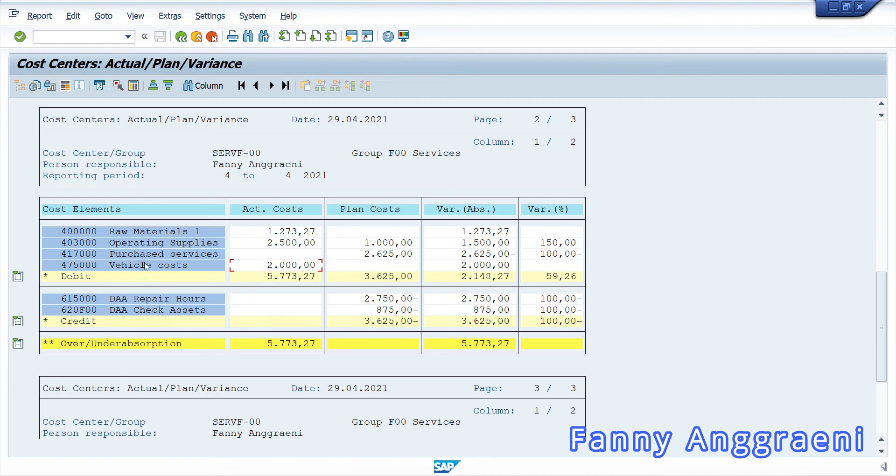
# - Drill from Vehicle costs into actual line items and display accounting document 100002809
pyautogui.doubleClick(182, 268)
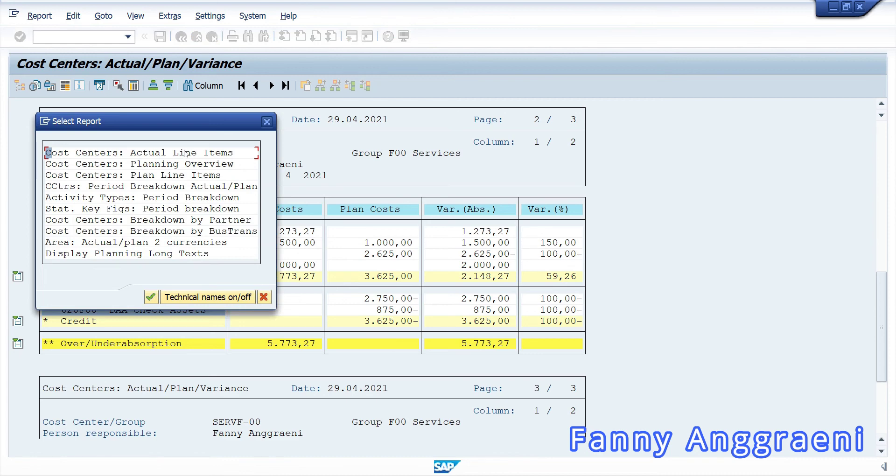
pyautogui.click(152, 296)
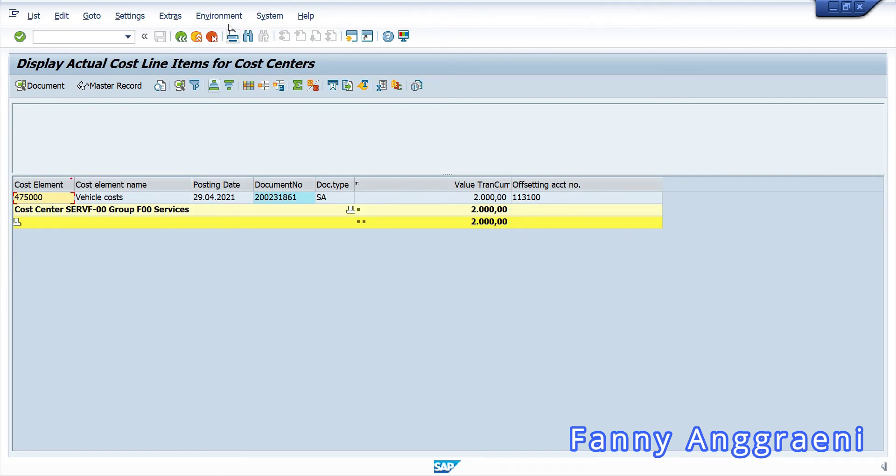
pyautogui.click(223, 16)
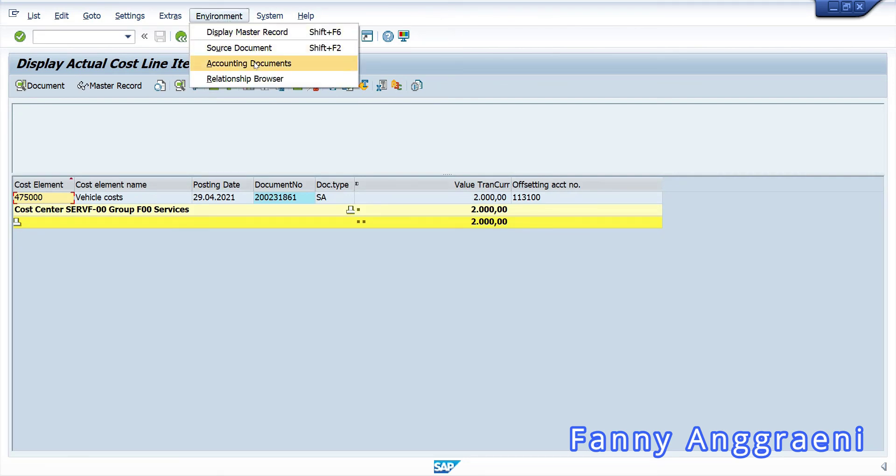
pyautogui.click(254, 65)
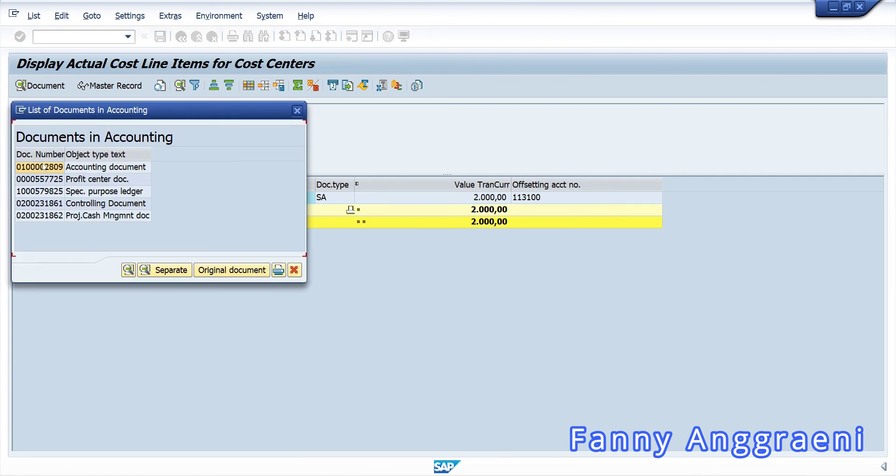
pyautogui.doubleClick(43, 167)
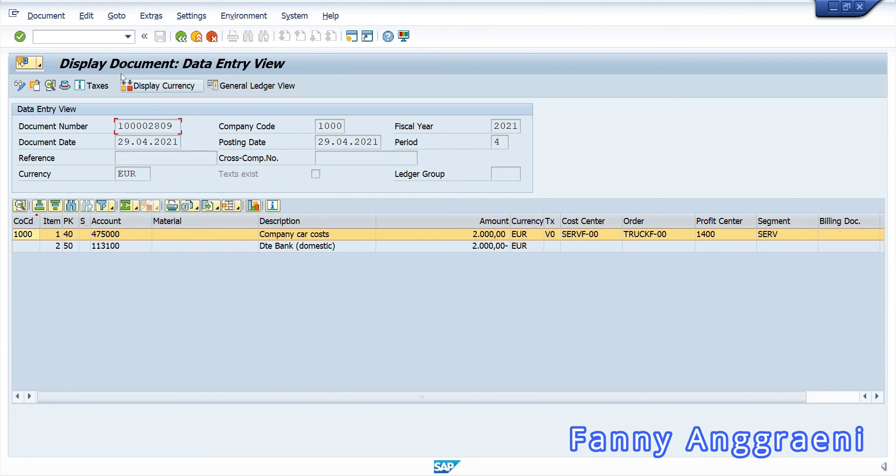
# - Leave document 100002809 and the variance report by entering /n in the command field
pyautogui.click(101, 39)
pyautogui.write('/')
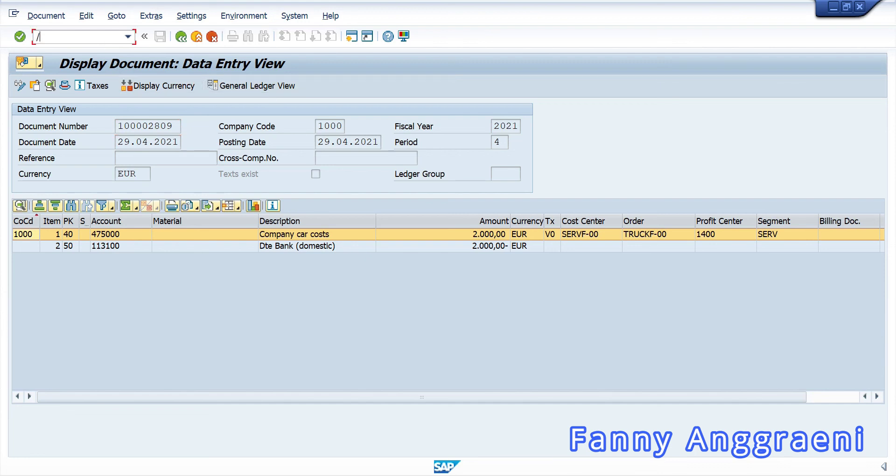
pyautogui.write('n')
pyautogui.press('Return')
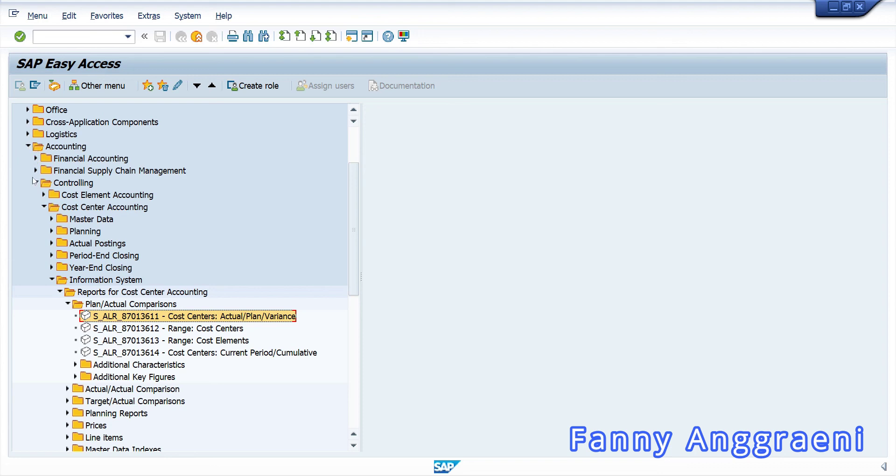
# - Navigate Internal Orders > Information System > Plan/Actual Comparisons and launch S_ALR_87012993 Orders: Actual/Plan/Variance
pyautogui.click(44, 207)
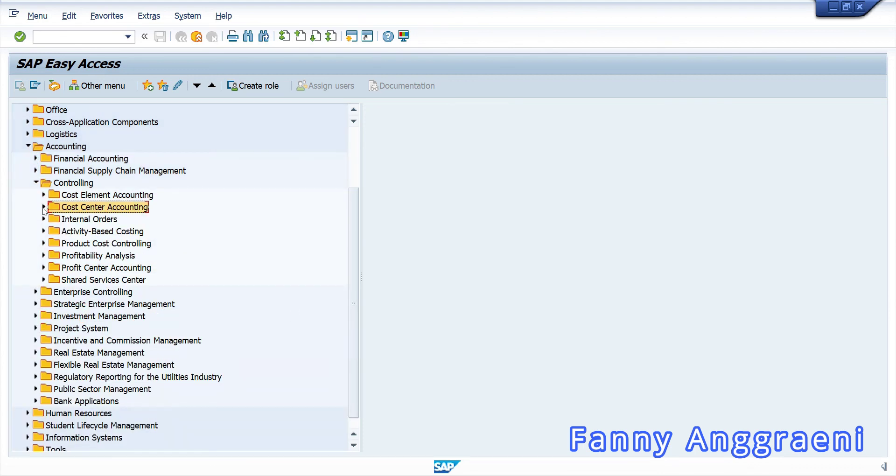
pyautogui.click(44, 219)
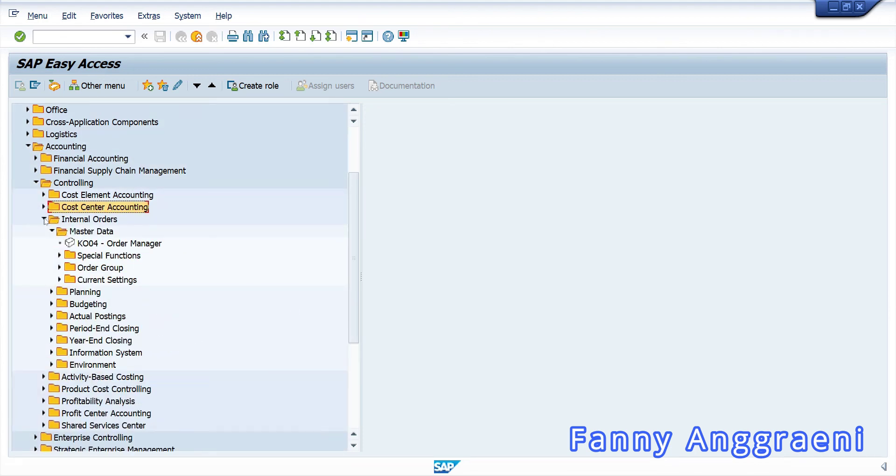
pyautogui.click(52, 353)
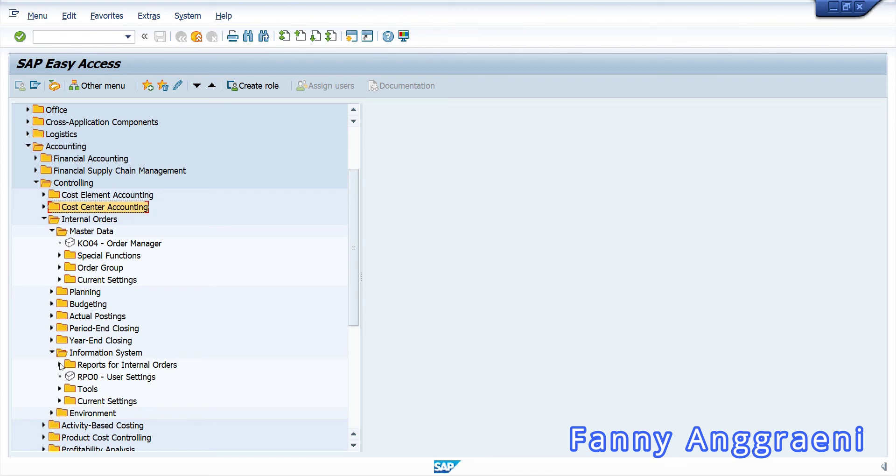
pyautogui.click(59, 365)
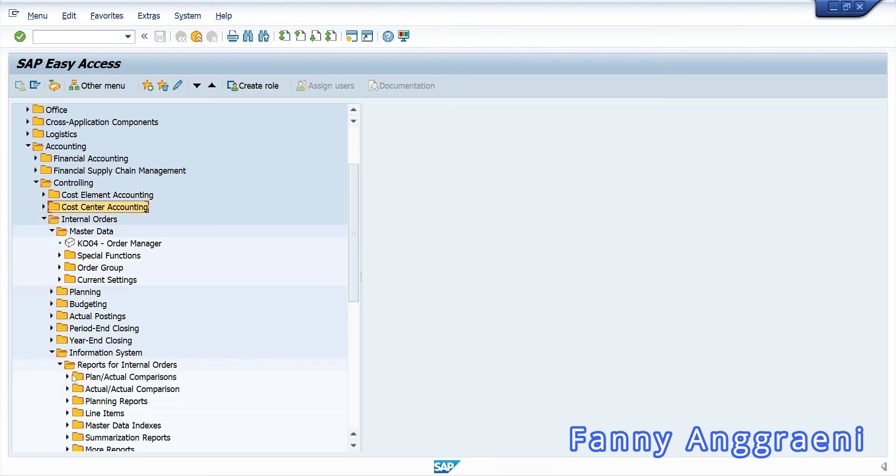
pyautogui.click(67, 378)
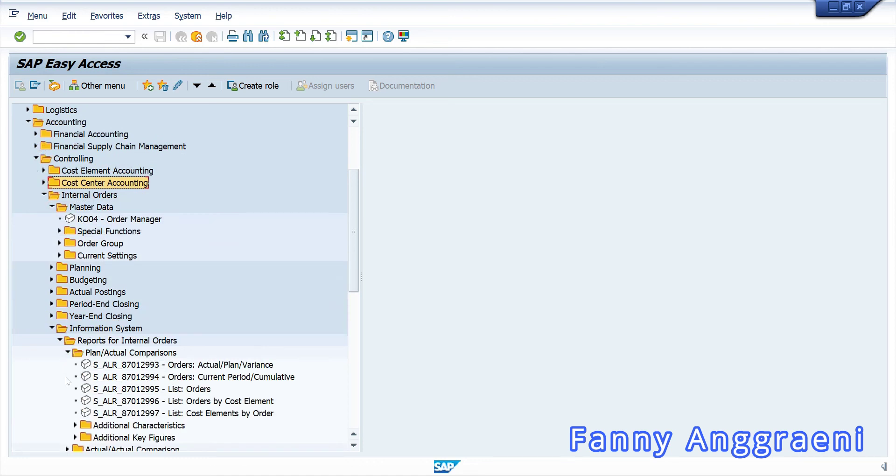
pyautogui.click(109, 370)
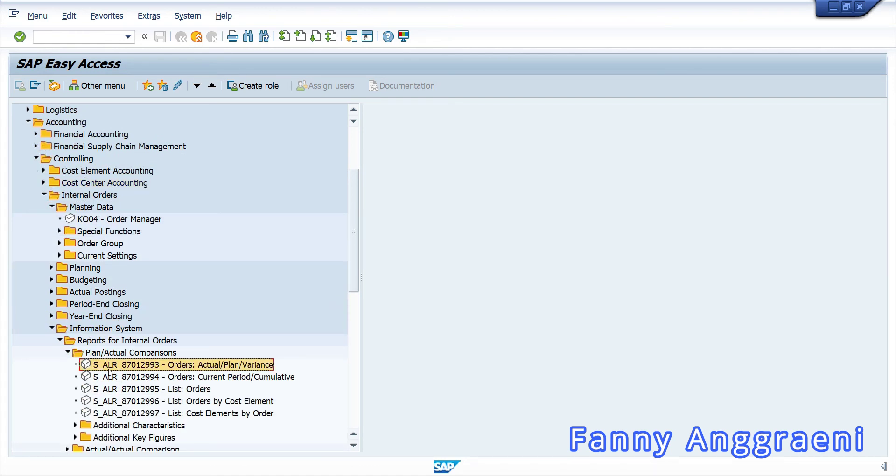
pyautogui.doubleClick(109, 370)
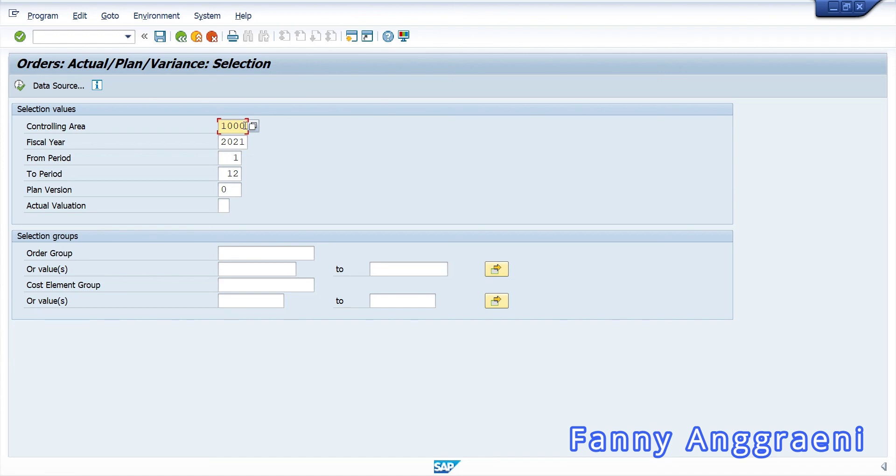
# - Set From and To Period to 4 and enter order TRUCKF-00
pyautogui.doubleClick(235, 158)
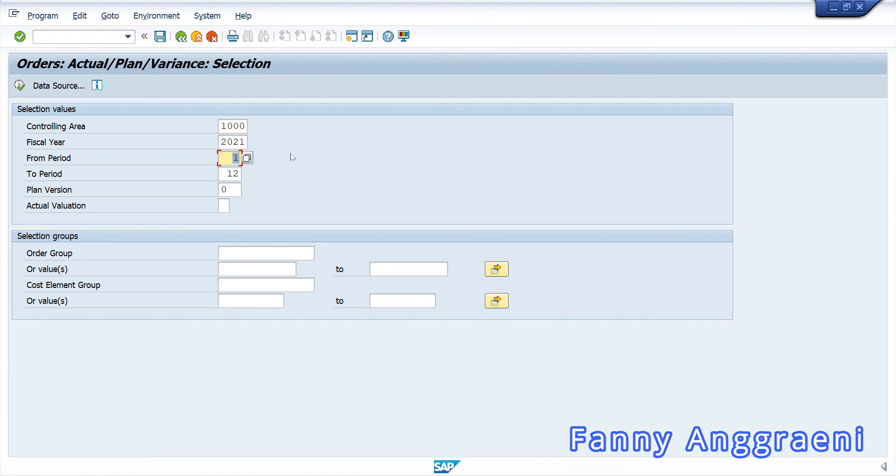
pyautogui.write('4')
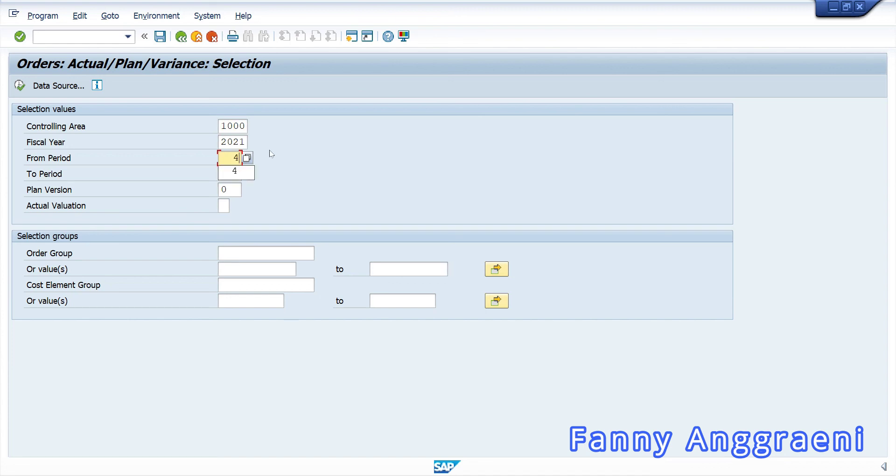
pyautogui.press('Tab')
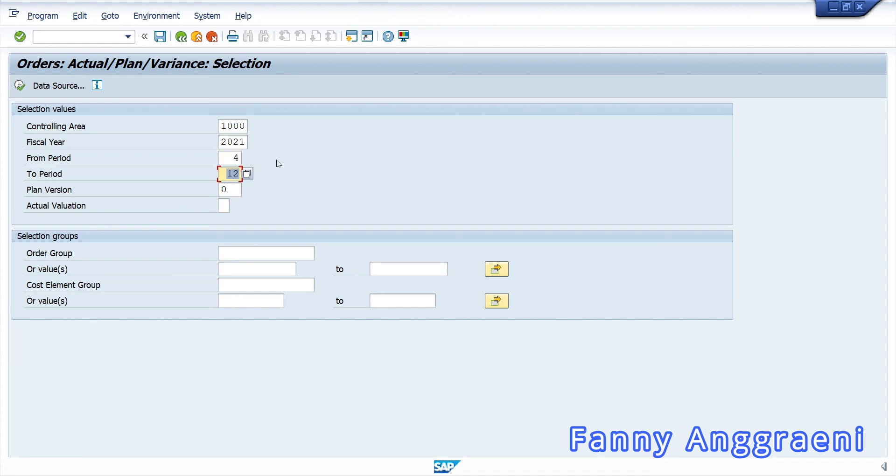
pyautogui.write('4')
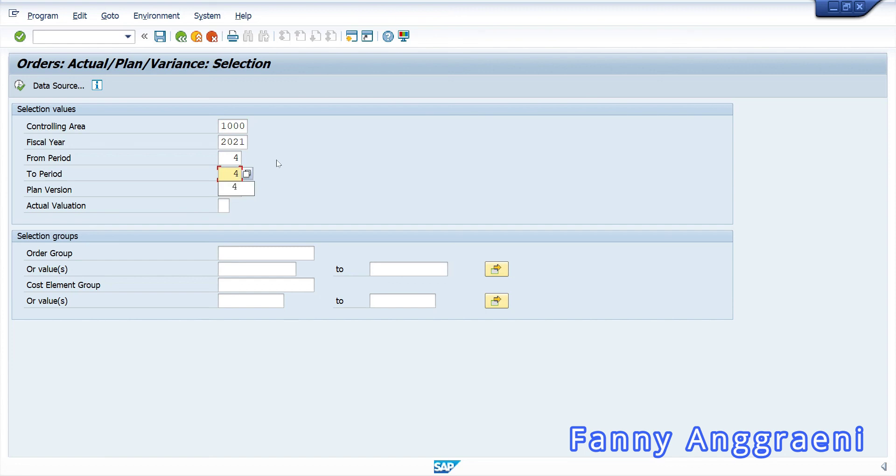
pyautogui.click(276, 160)
pyautogui.click(286, 271)
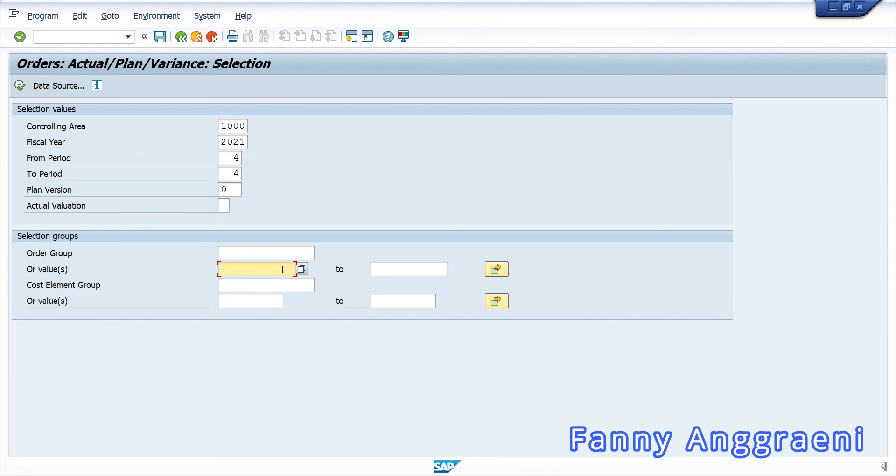
pyautogui.write('TRUCK')
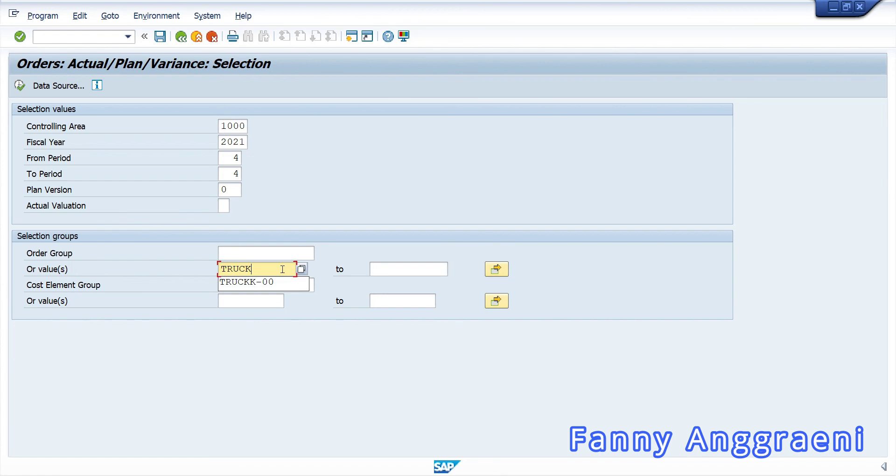
pyautogui.write('F')
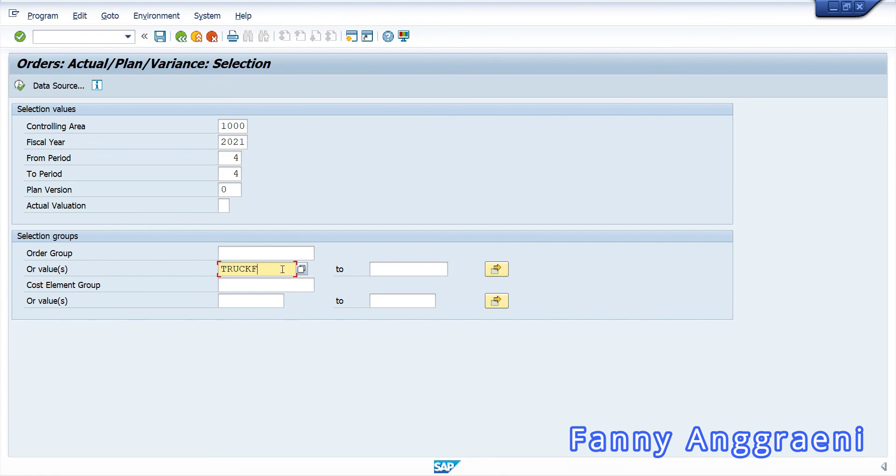
pyautogui.write('-00')
# - Run the TRUCKF-00 report showing 2.000,00 actual vehicle costs, then return with /n
pyautogui.click(20, 86)
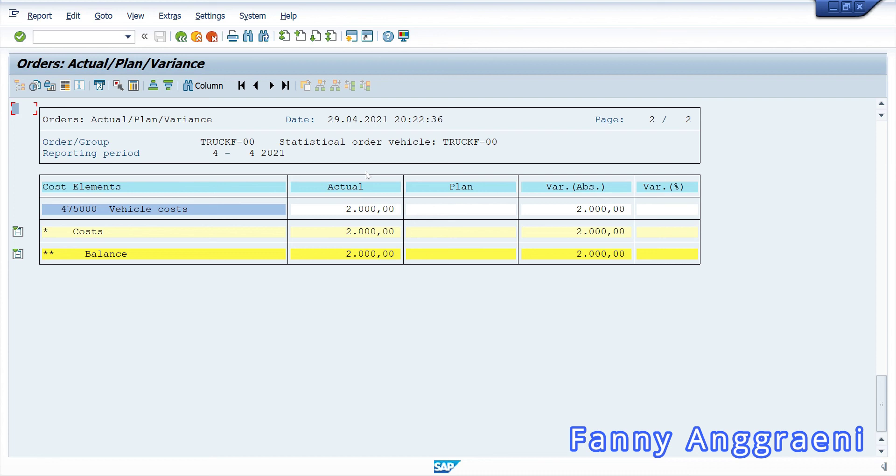
pyautogui.click(65, 37)
pyautogui.write('/n')
pyautogui.press('Return')
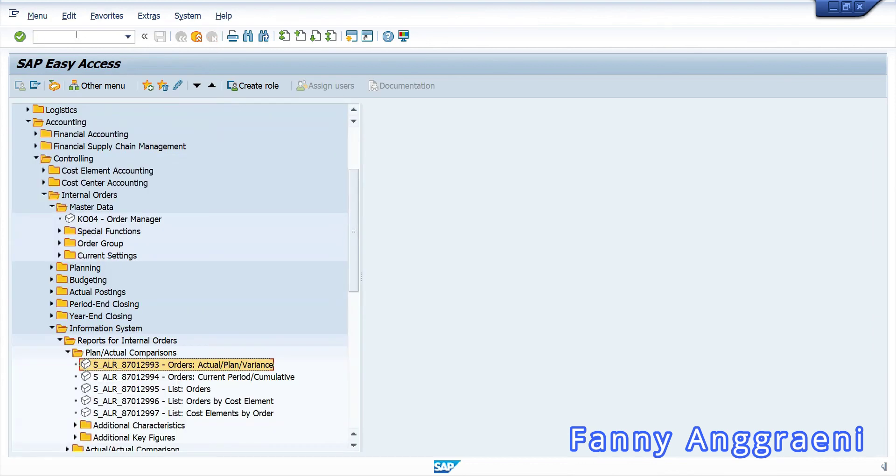